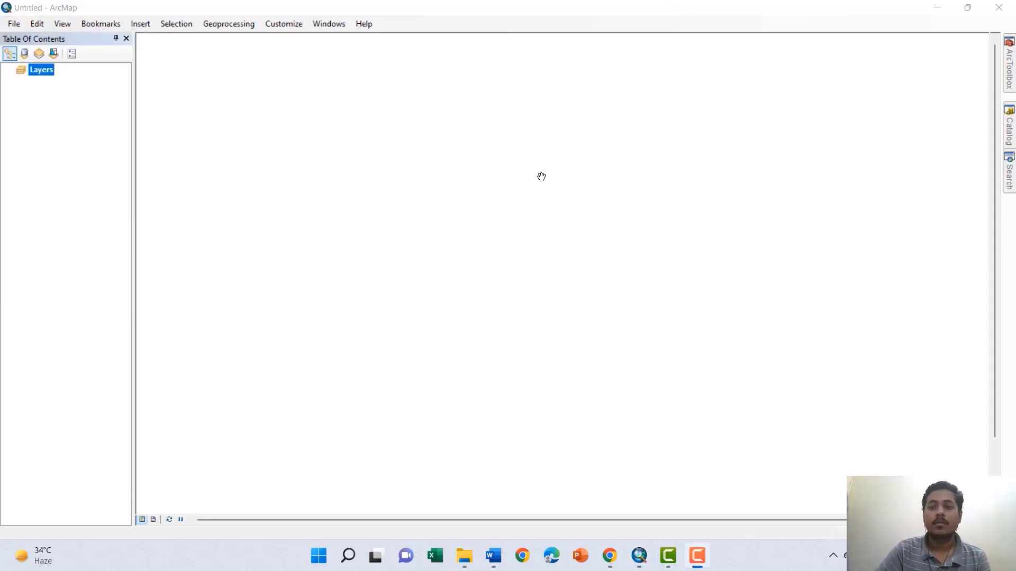
Search the computer for ArcCatalog and launch ArcCatalog 10.8.1
left_click(319, 554)
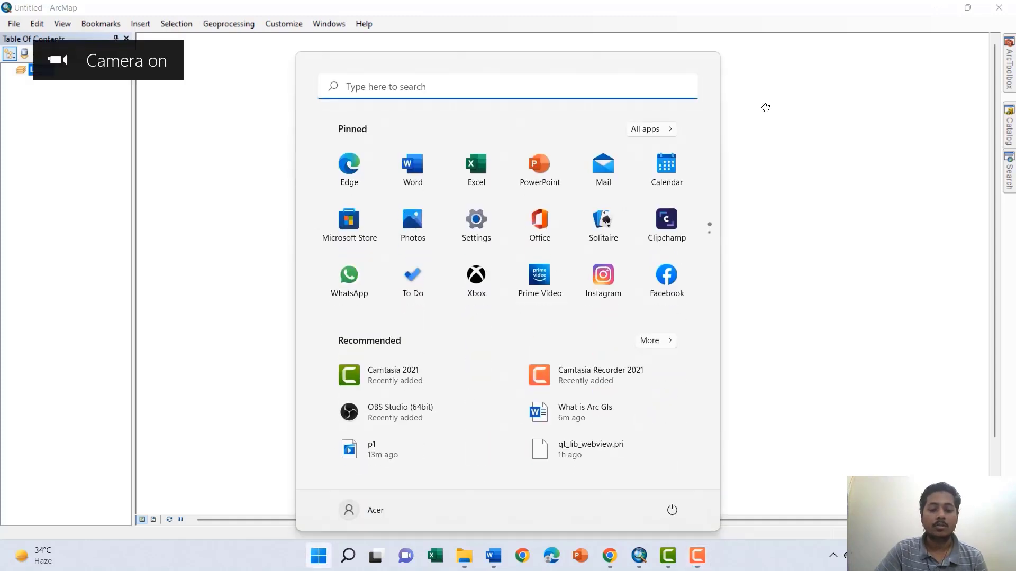
type("arc")
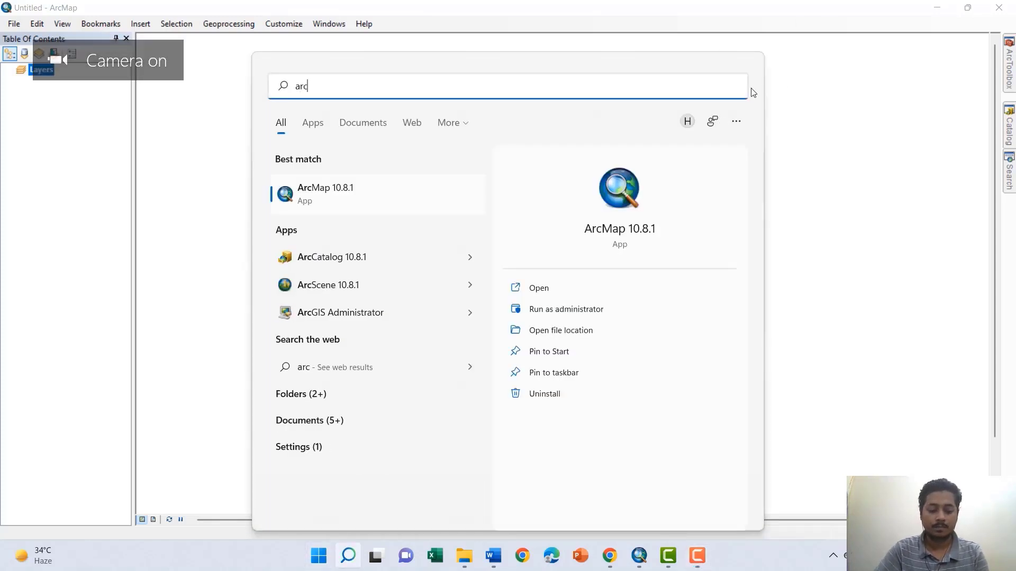
type("ca")
left_click(388, 195)
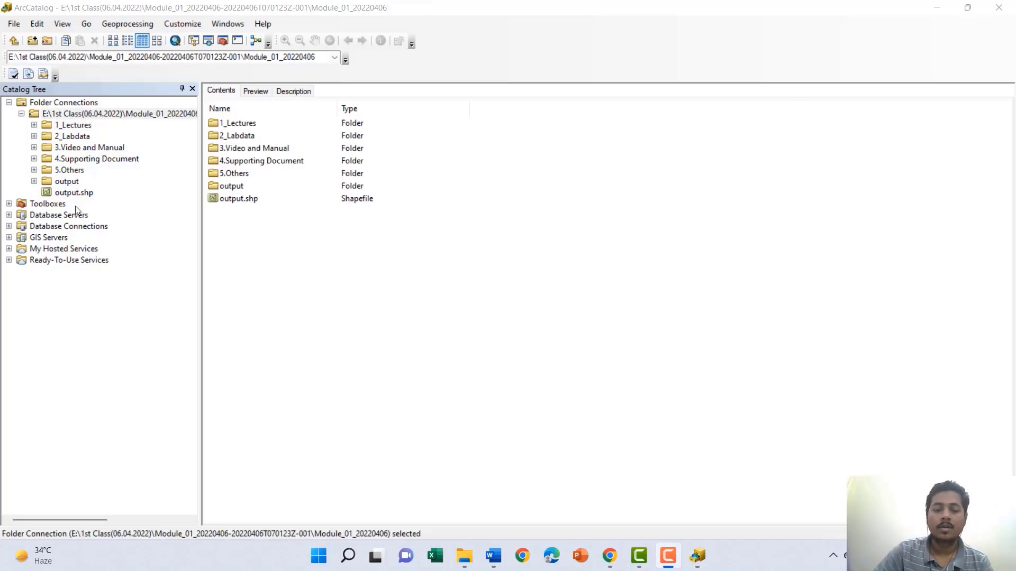
Add a folder connection to E:\1st Class(06.04.2022) in the catalog
left_click(32, 40)
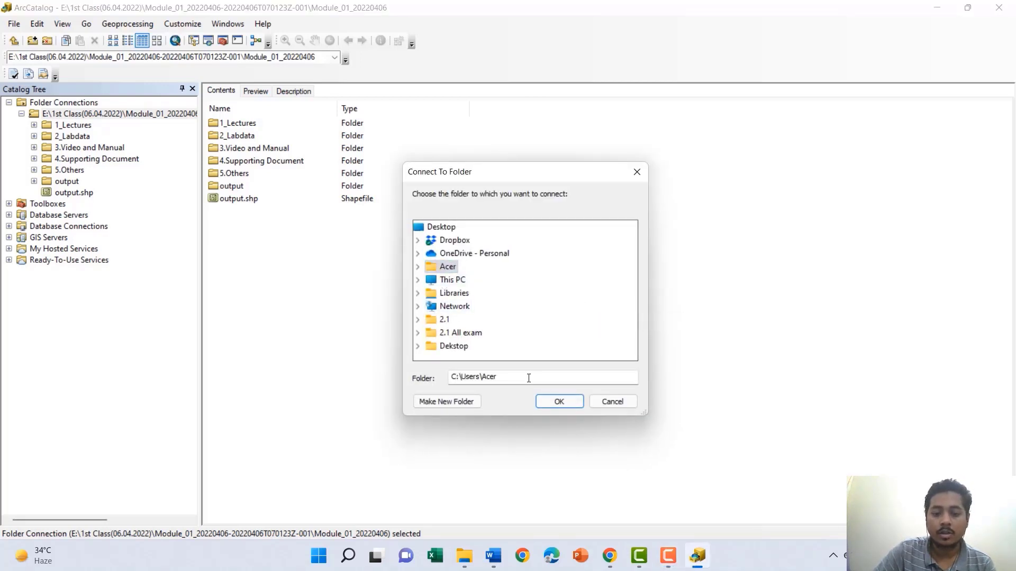
left_click_drag(521, 379, 434, 381)
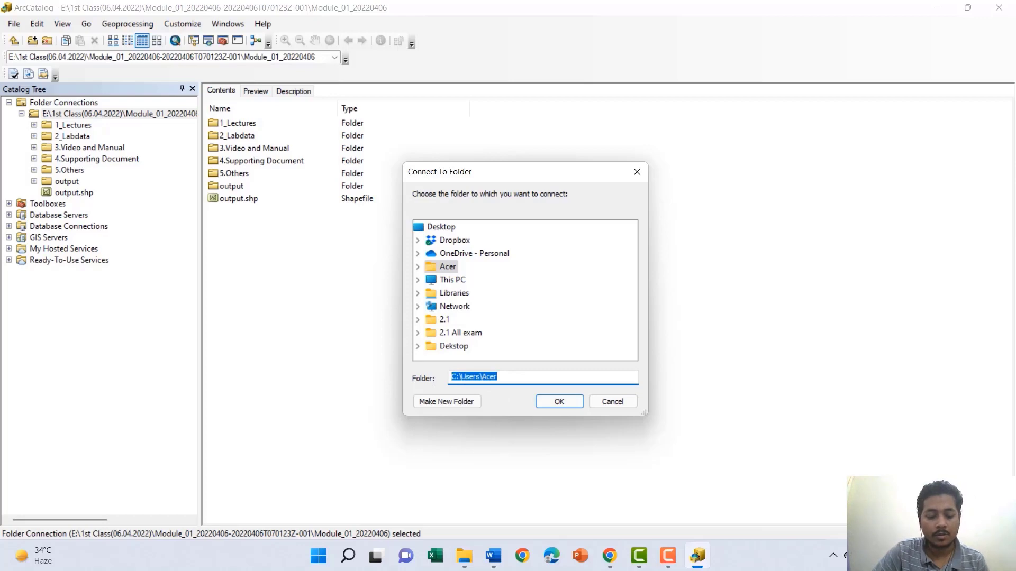
type("E:\\1st Class(06.04.2022)")
left_click(556, 401)
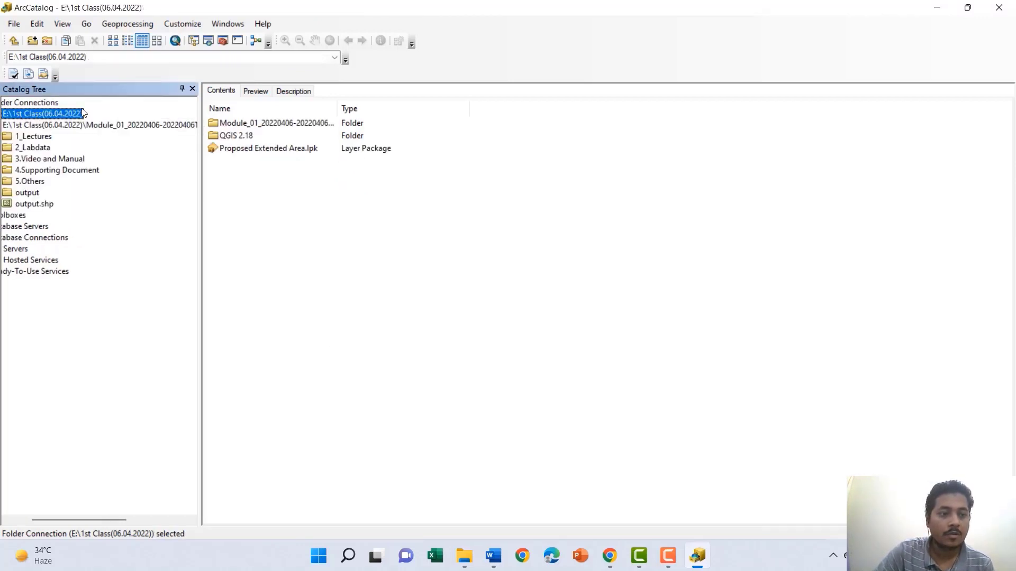
scroll(68, 140, "right", 1)
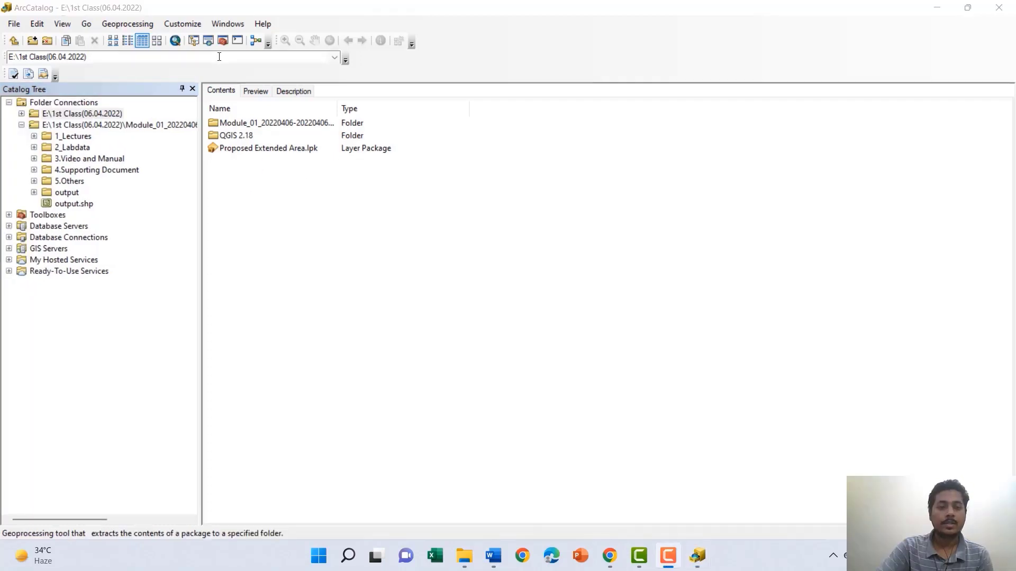
Locate the Extract Package tool in the Package toolset of ArcToolbox's Data Management Tools
left_click(223, 39)
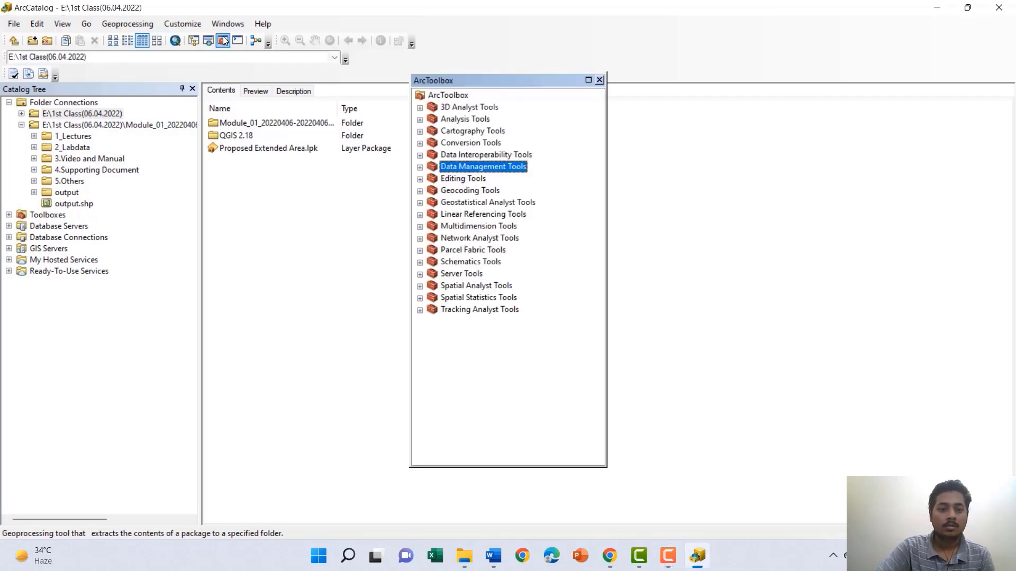
left_click(420, 168)
scroll(486, 250, "down", 1)
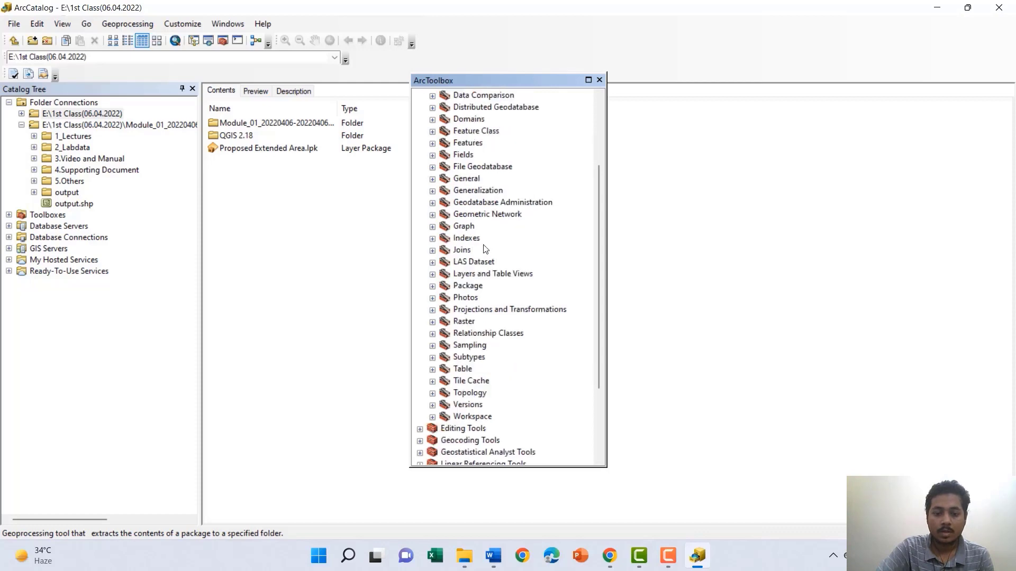
left_click(432, 290)
scroll(465, 289, "down", 1)
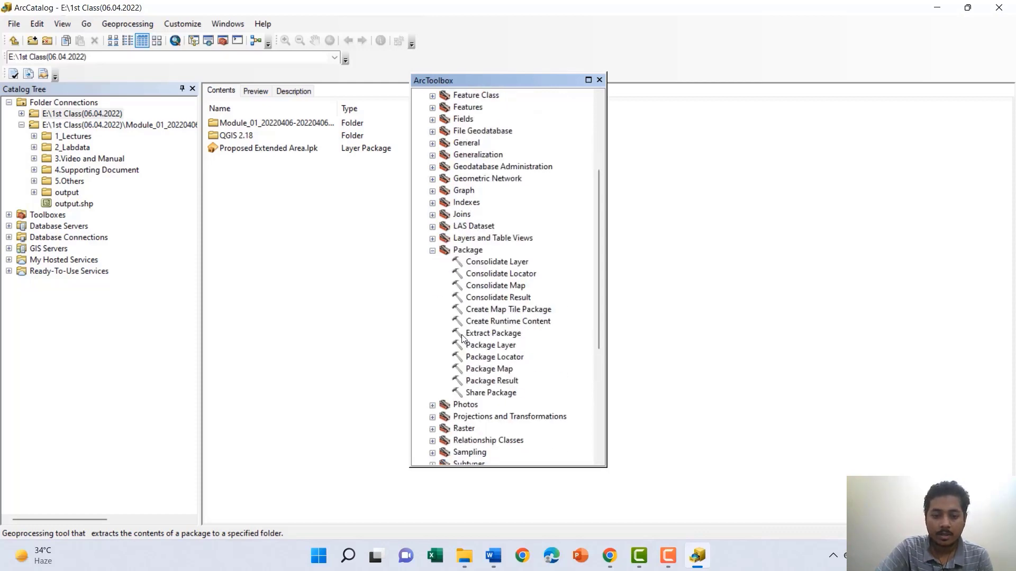
left_click(477, 338)
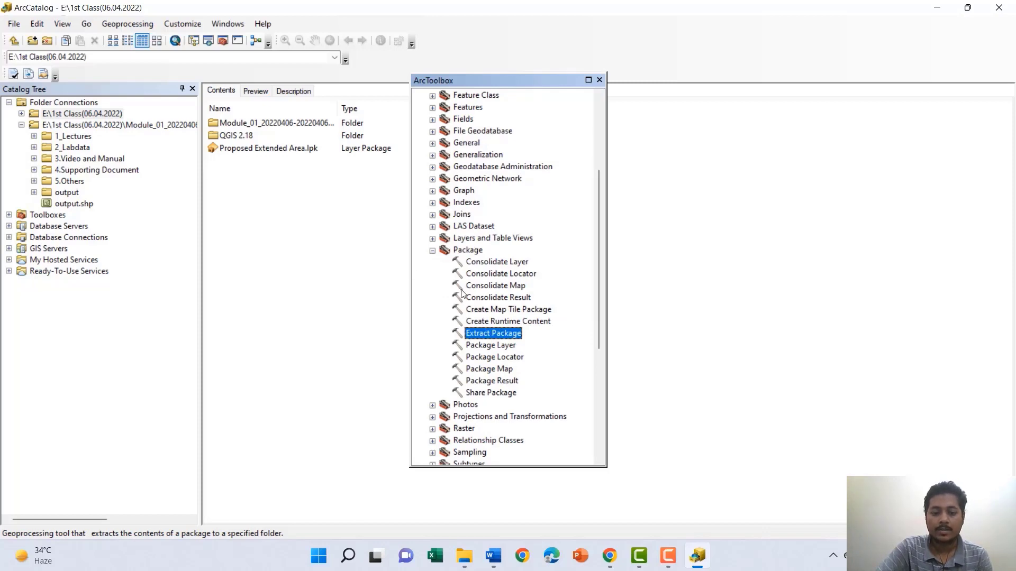
Switch to ArcMap and open the recent map document hghfhjgfg
left_click(785, 34)
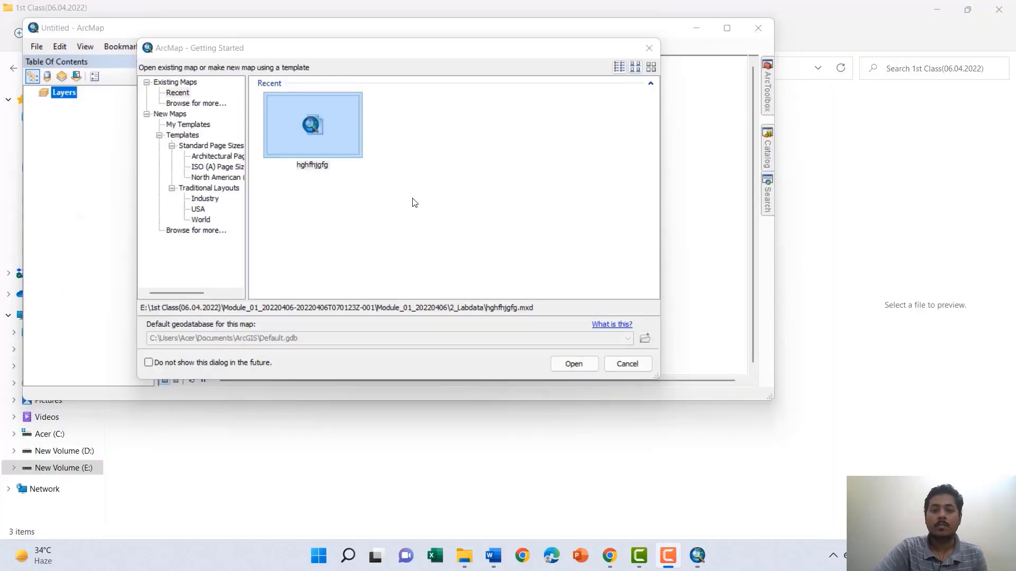
left_click(325, 139)
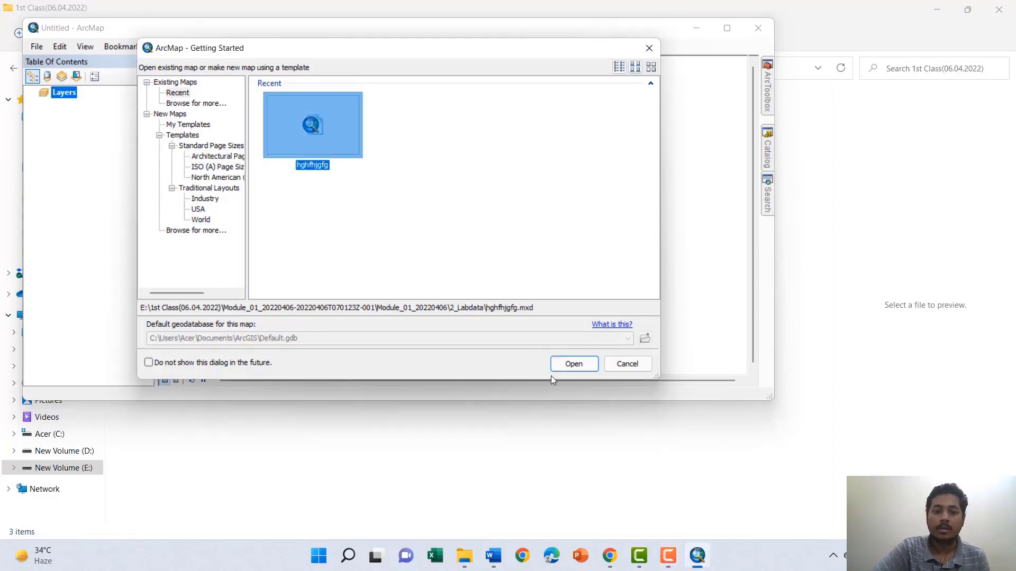
left_click(570, 365)
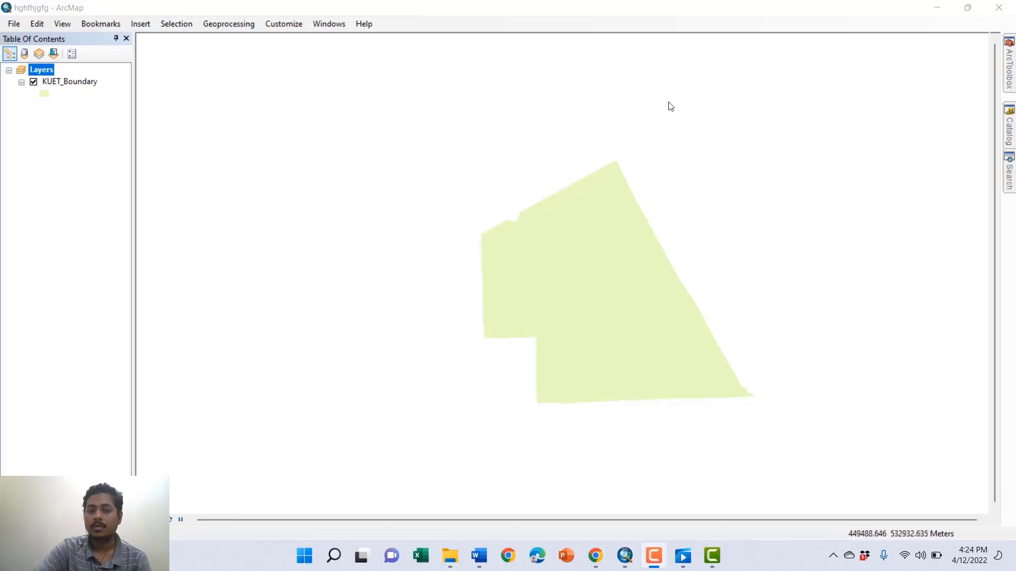
Display the Standard toolbar in the map window
right_click(768, 20)
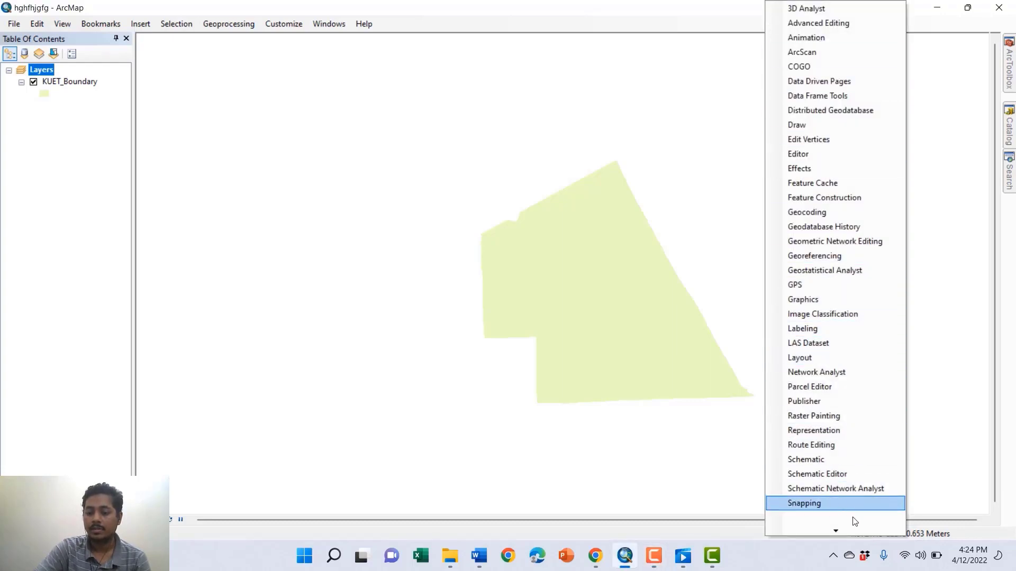
left_click(748, 518)
right_click(786, 31)
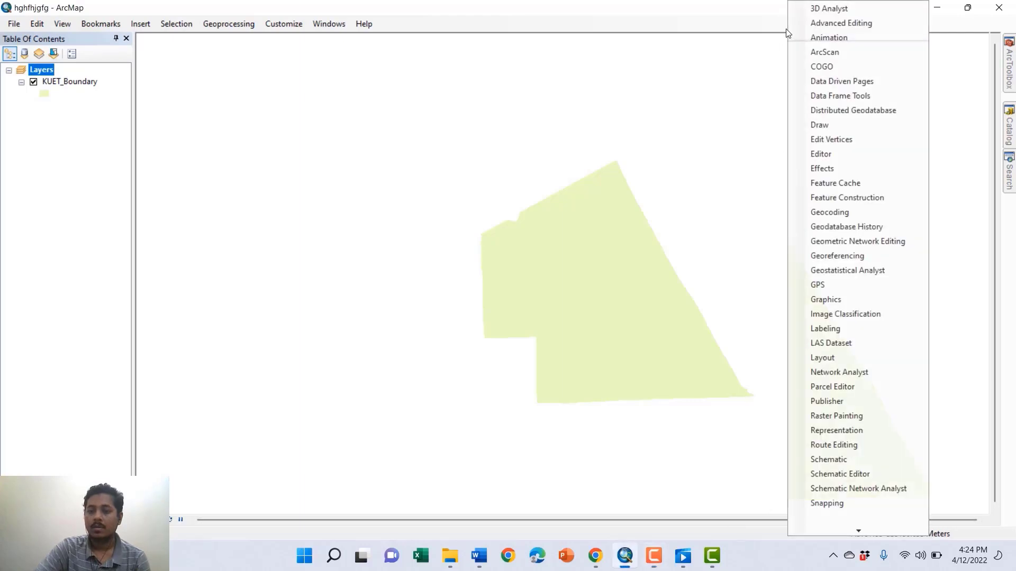
mouse_move(858, 528)
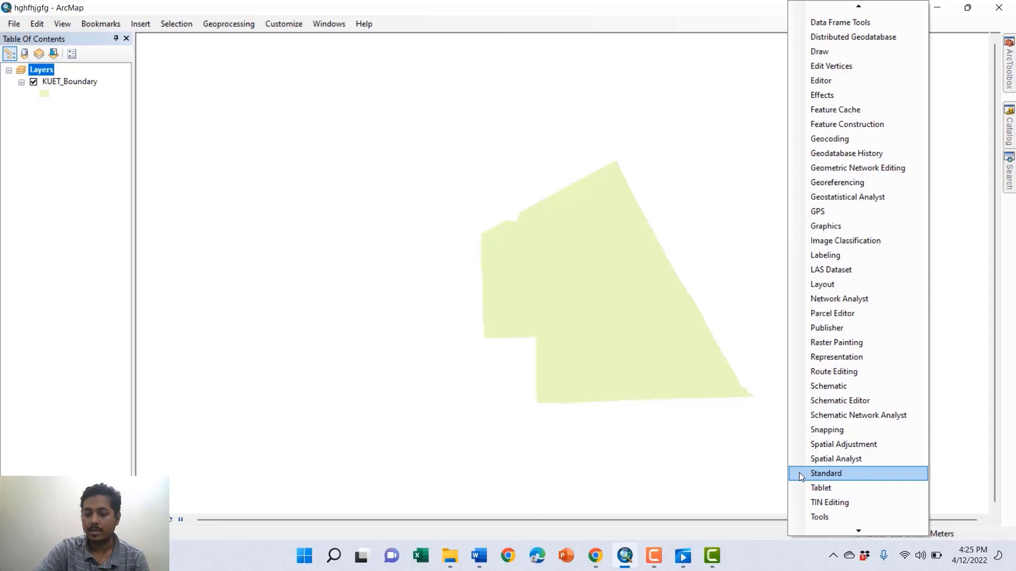
left_click(825, 473)
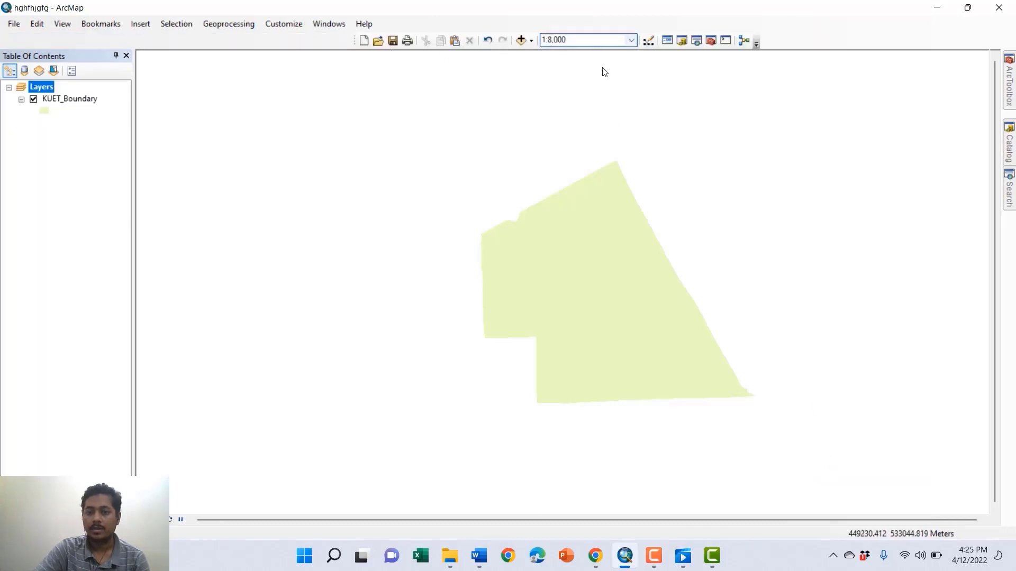
left_click(654, 556)
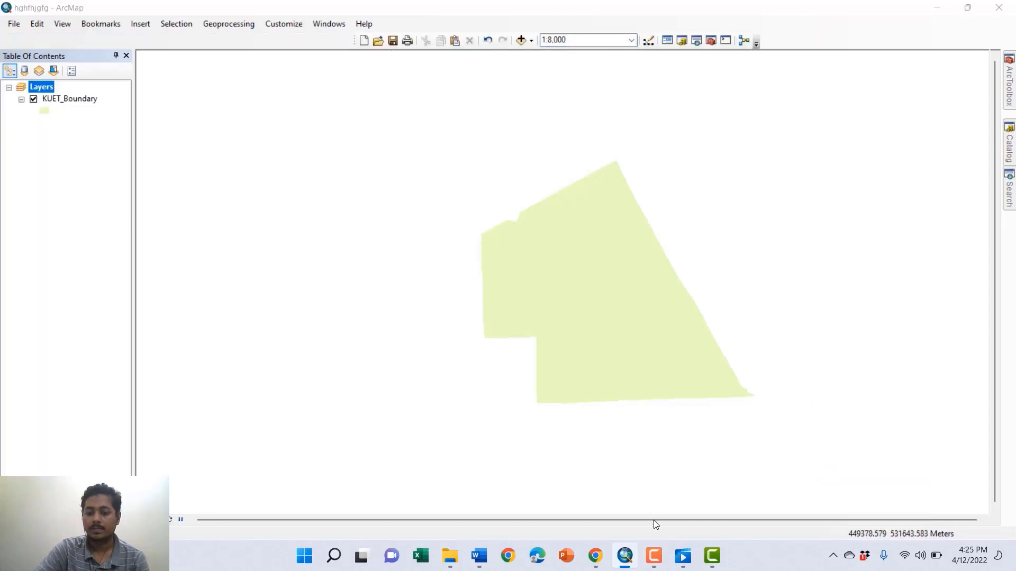
Display the Tools toolbar with the map navigation and selection tools
right_click(843, 43)
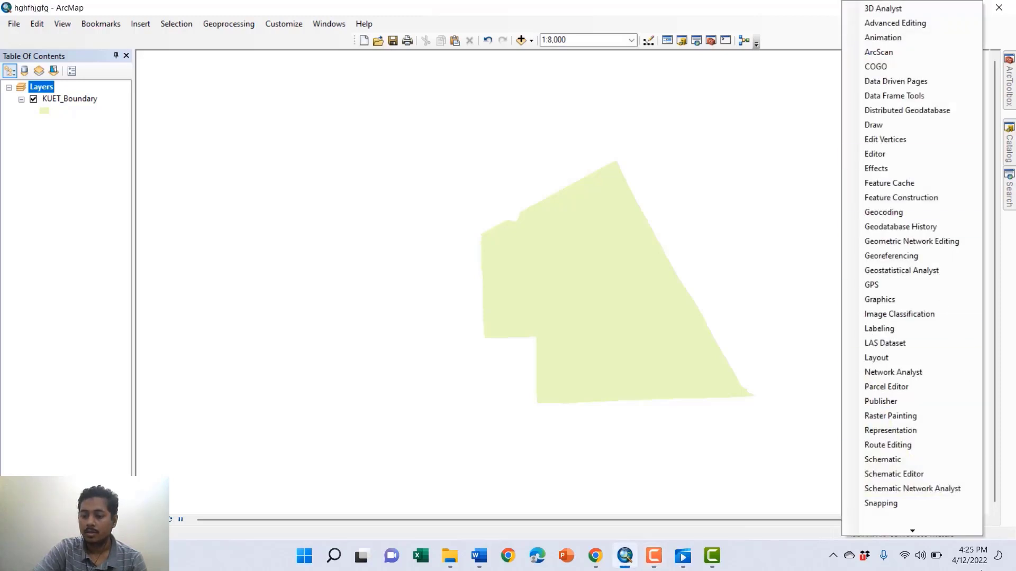
mouse_move(910, 532)
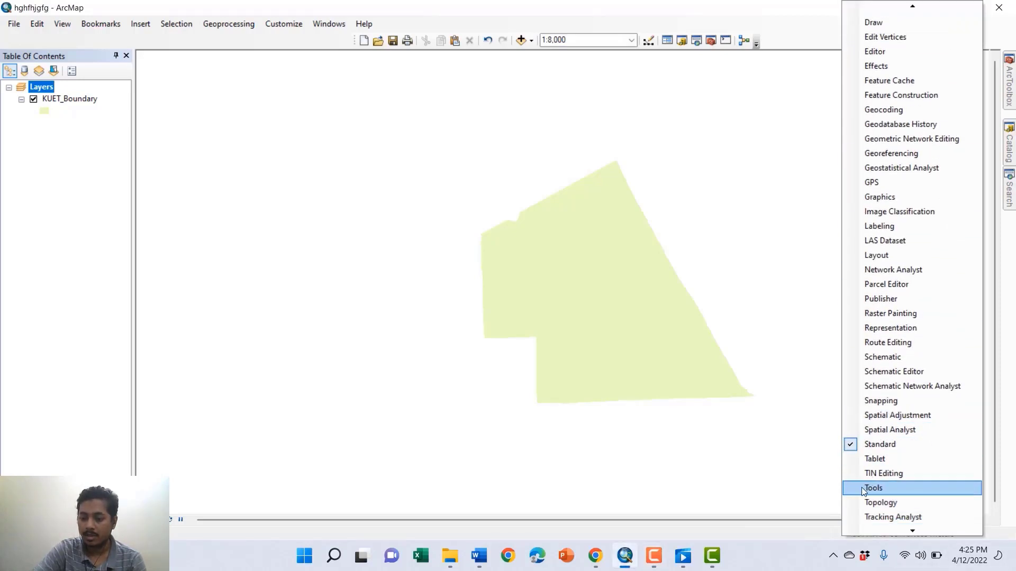
left_click(851, 487)
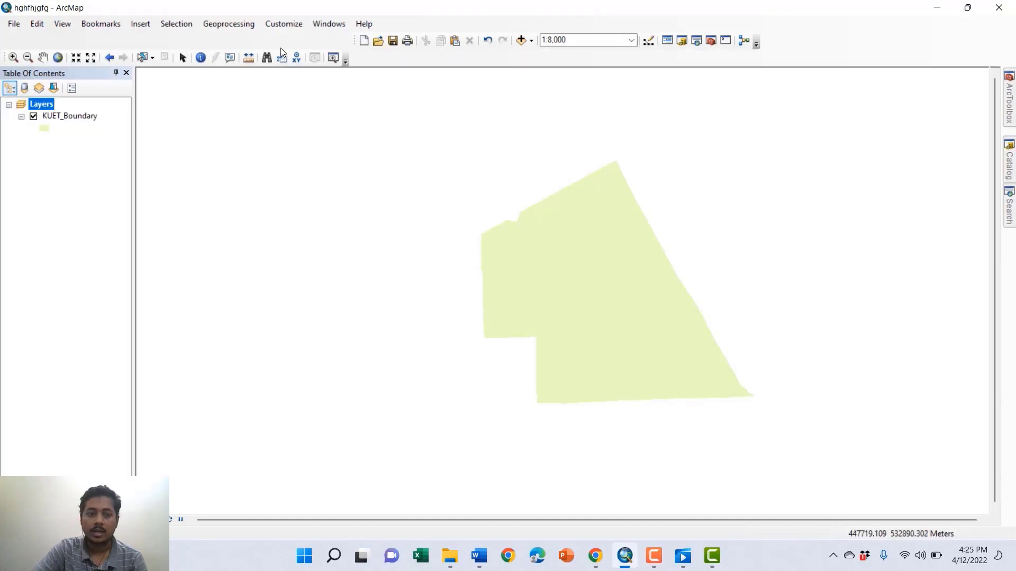
Add the waterbody_poly shapefile from the boundary,wall,waterbody folder in commondata to the map
left_click(522, 40)
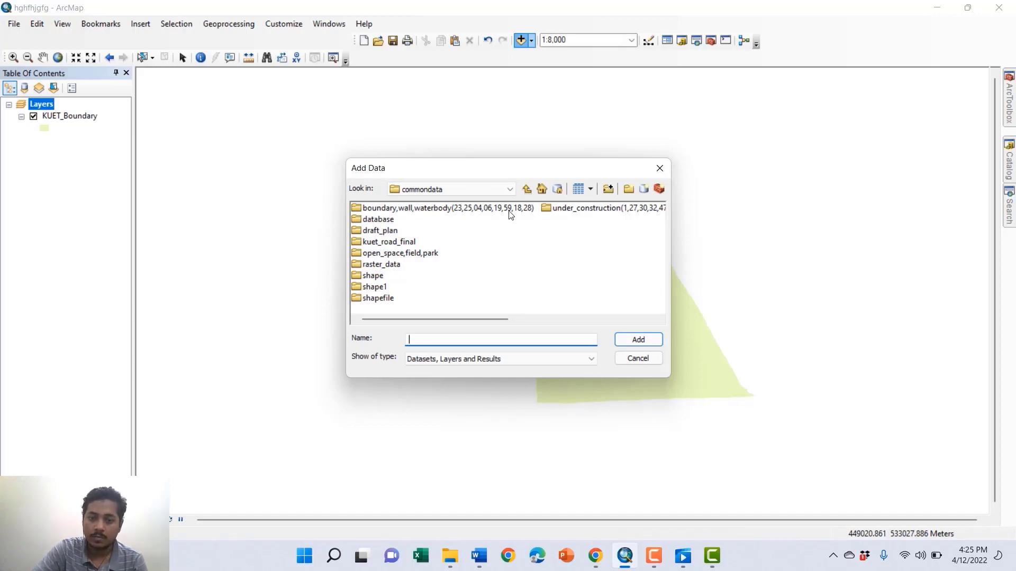
double_click(427, 210)
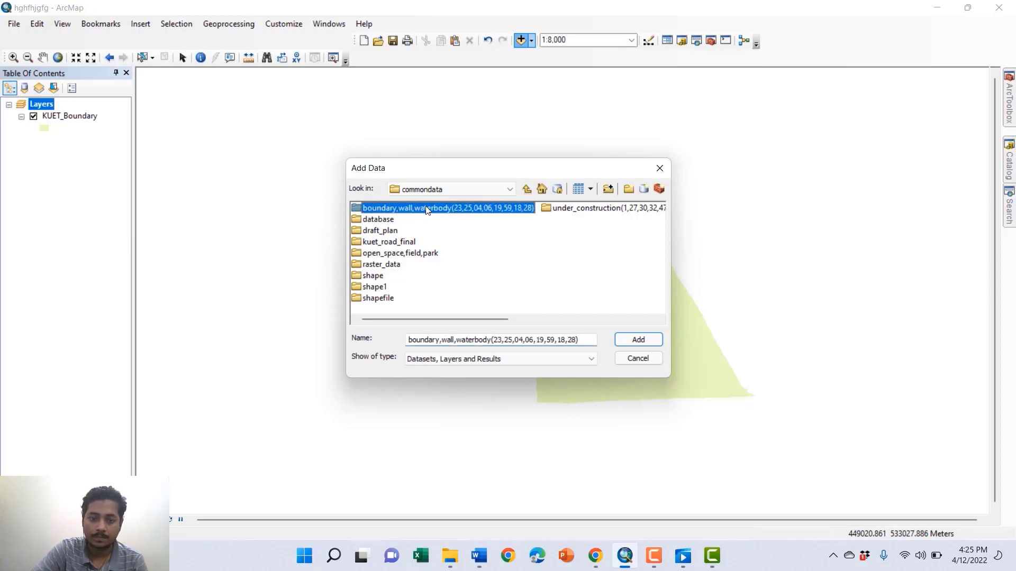
left_click(636, 339)
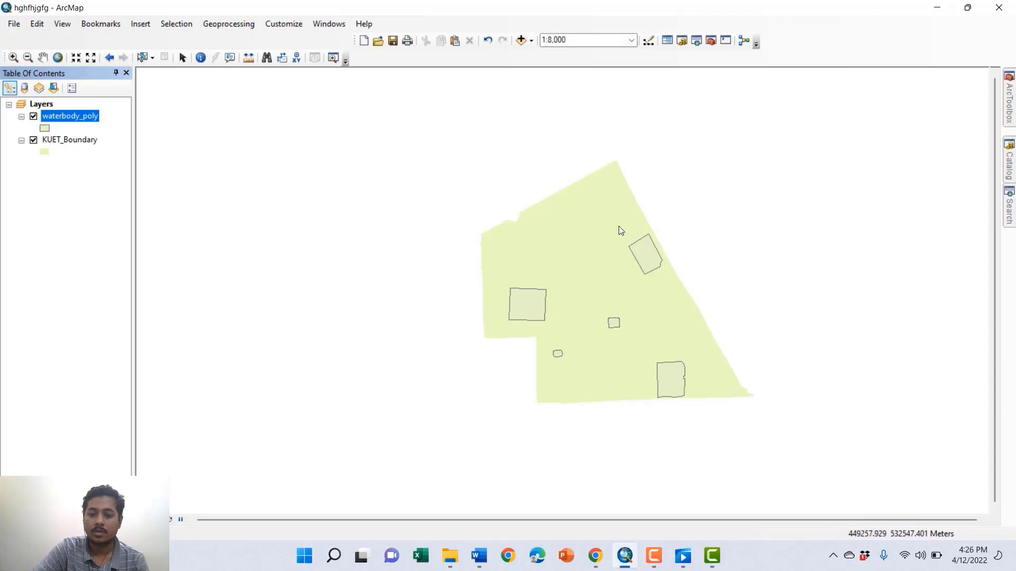
Add the Building, Orchard and Outside_Kuet shapefiles from the commondata database folder to the map
left_click(519, 42)
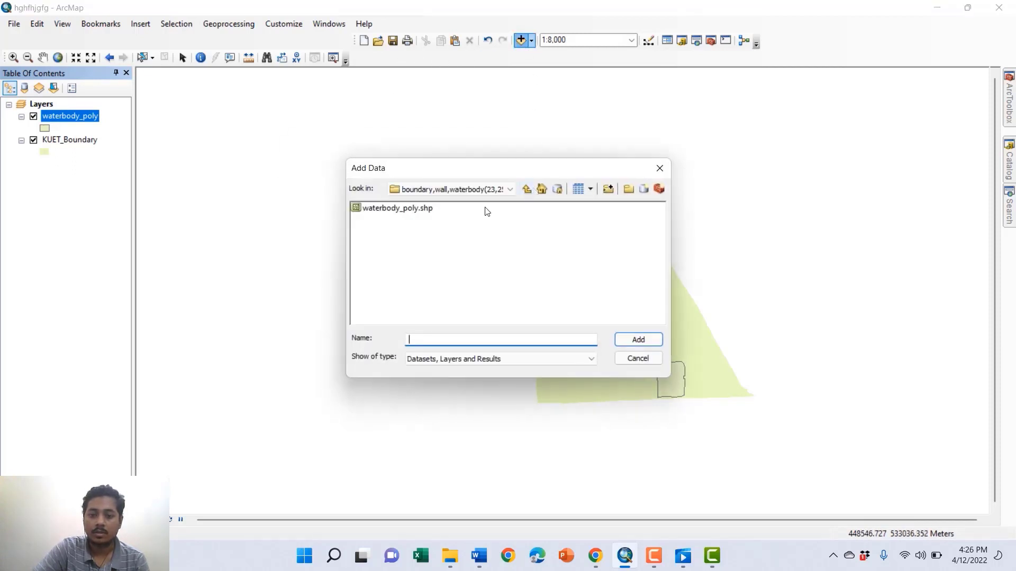
left_click(525, 189)
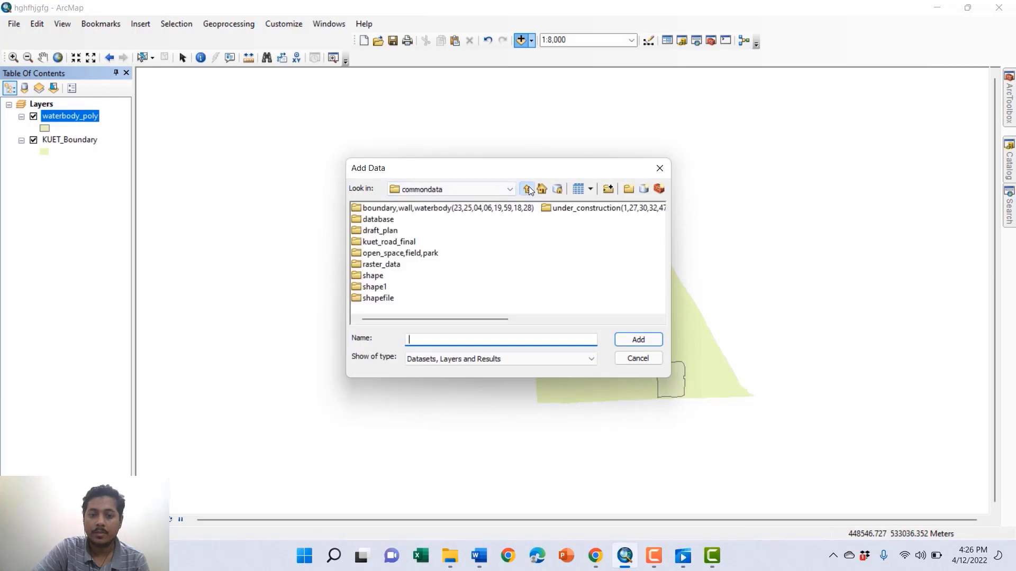
double_click(372, 220)
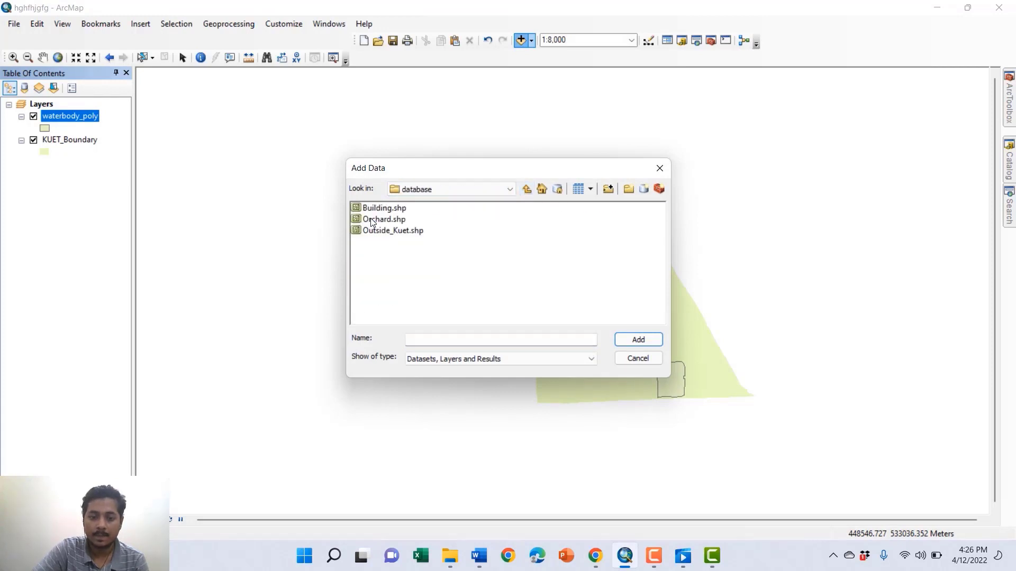
left_click_drag(459, 272, 381, 212)
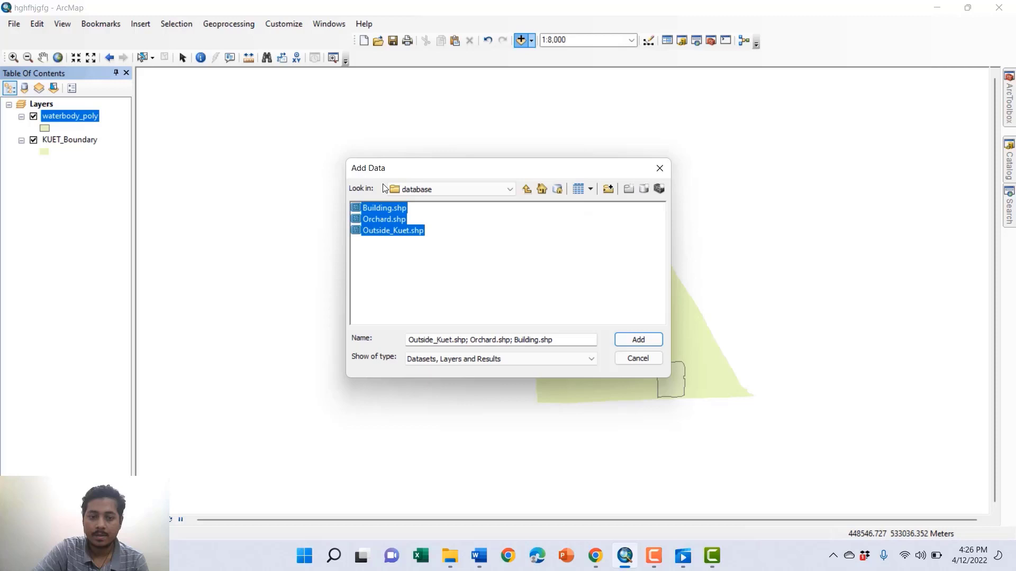
left_click(638, 341)
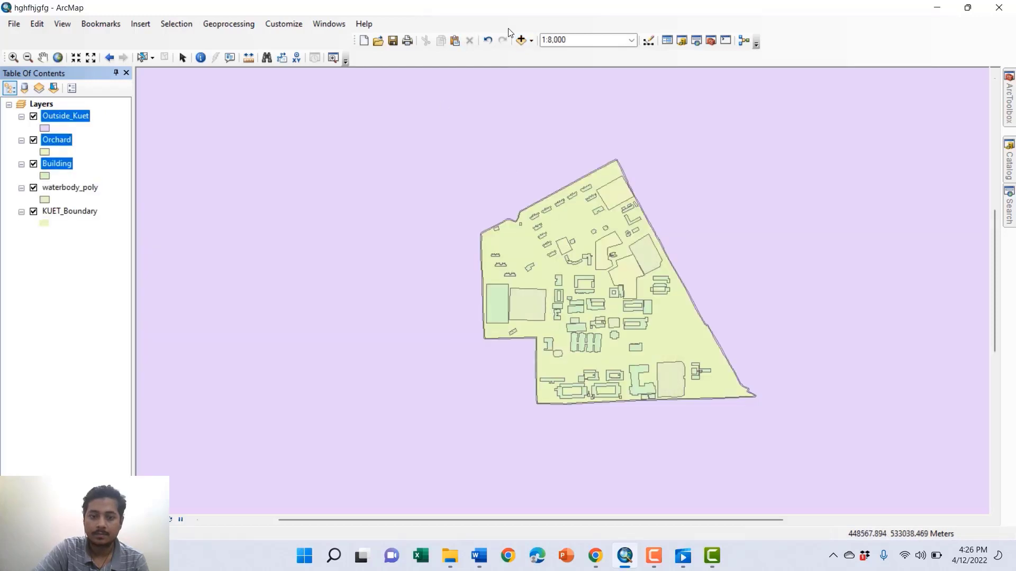
Add the extension shapefile from the draft_plan folder to the map
left_click(522, 40)
left_click(527, 190)
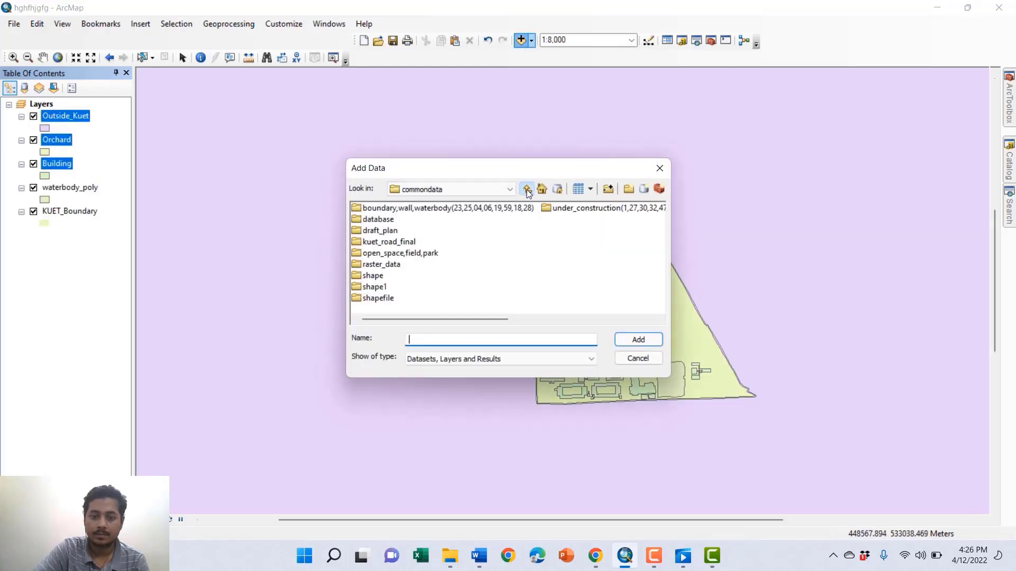
double_click(382, 232)
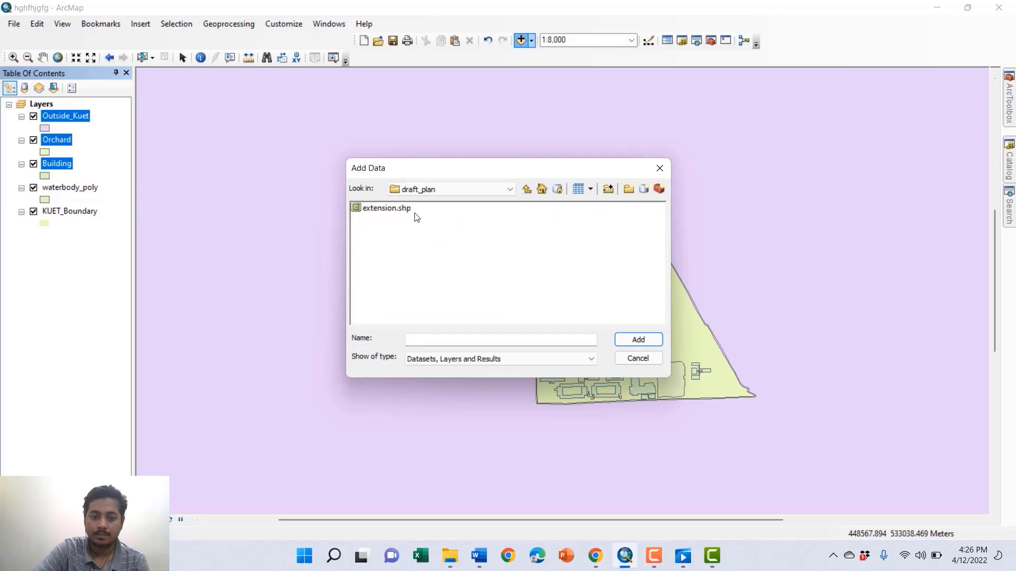
left_click(416, 214)
left_click(629, 338)
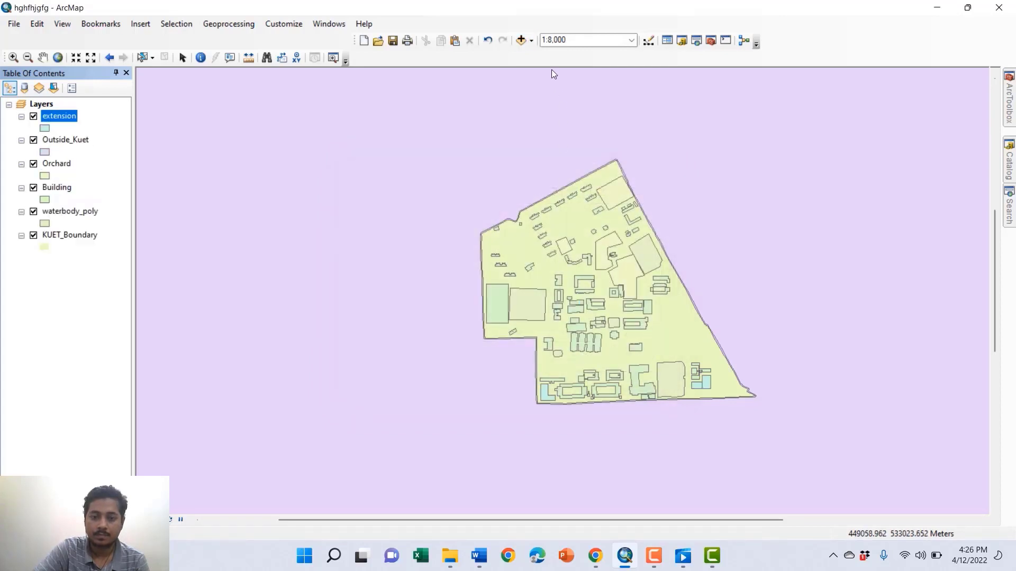
Add the road_final_poly_8_2 shapefile from the kuet_road_final folder to the map
left_click(521, 42)
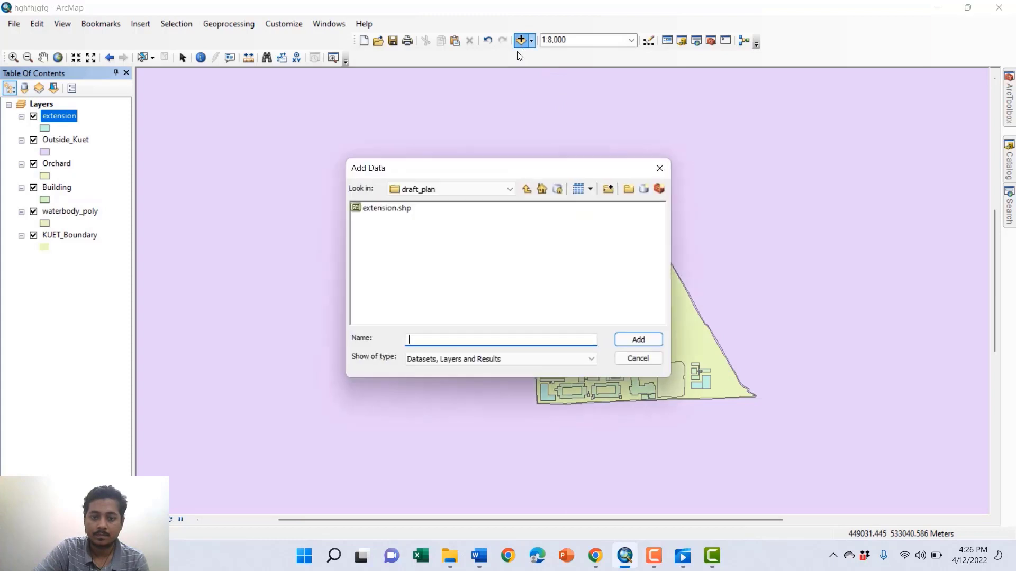
left_click(526, 190)
double_click(387, 243)
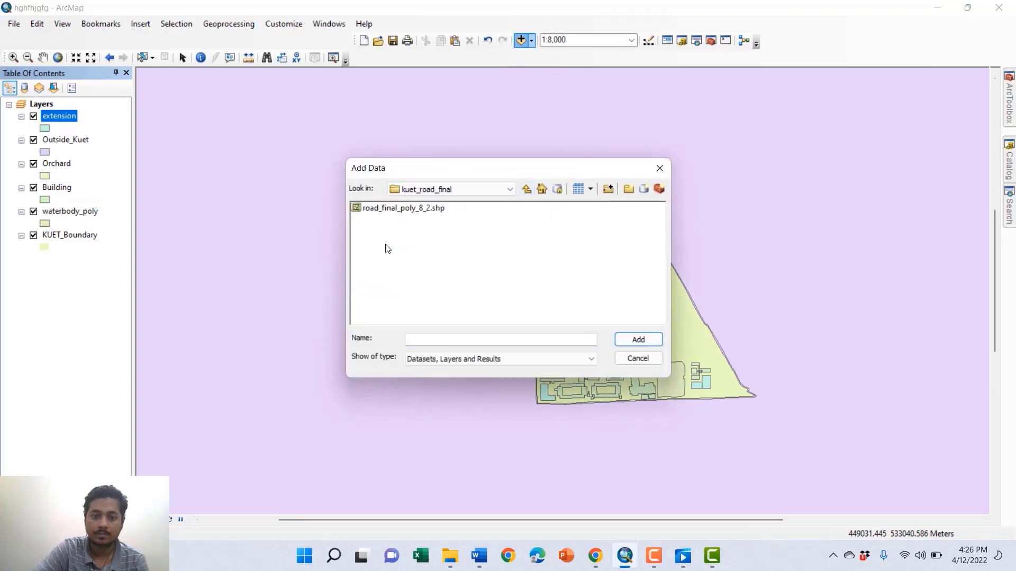
left_click(407, 209)
left_click(646, 343)
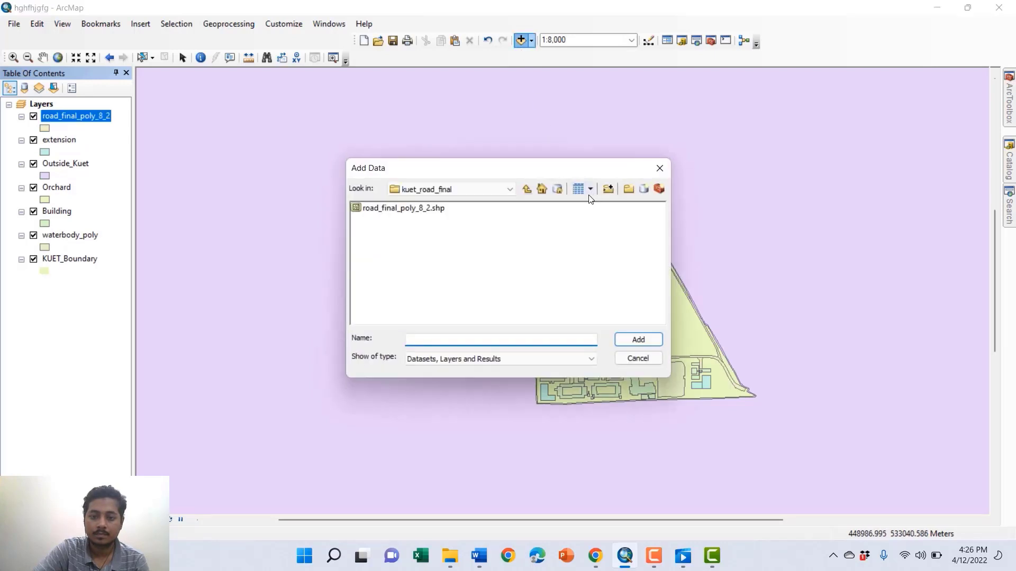
left_click(528, 190)
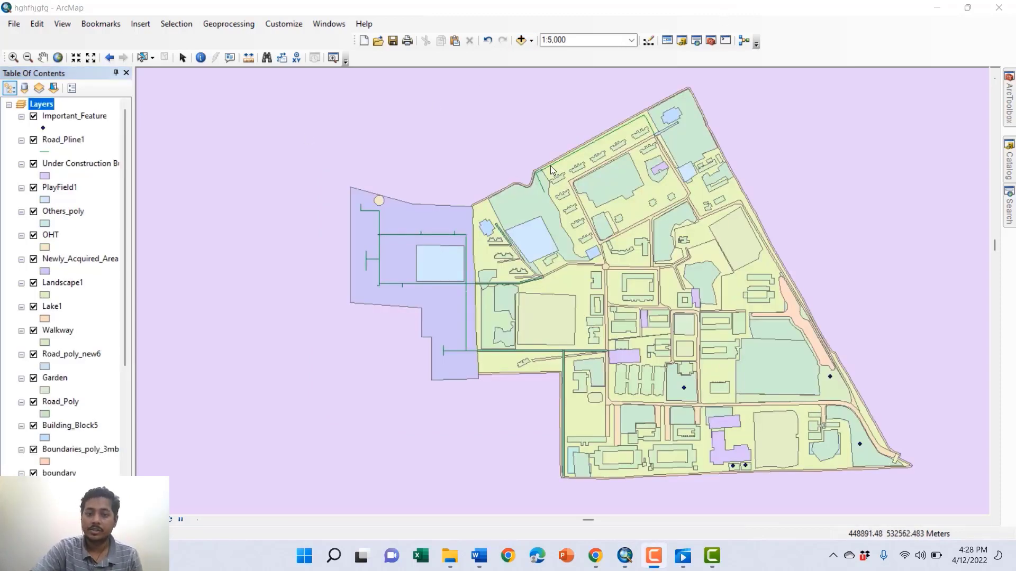
Switch the Important_Feature, Road_Pline1, Under Construction, PlayField1 and Others_poly layers off and back on to compare what they draw
scroll(624, 246, "up", 1)
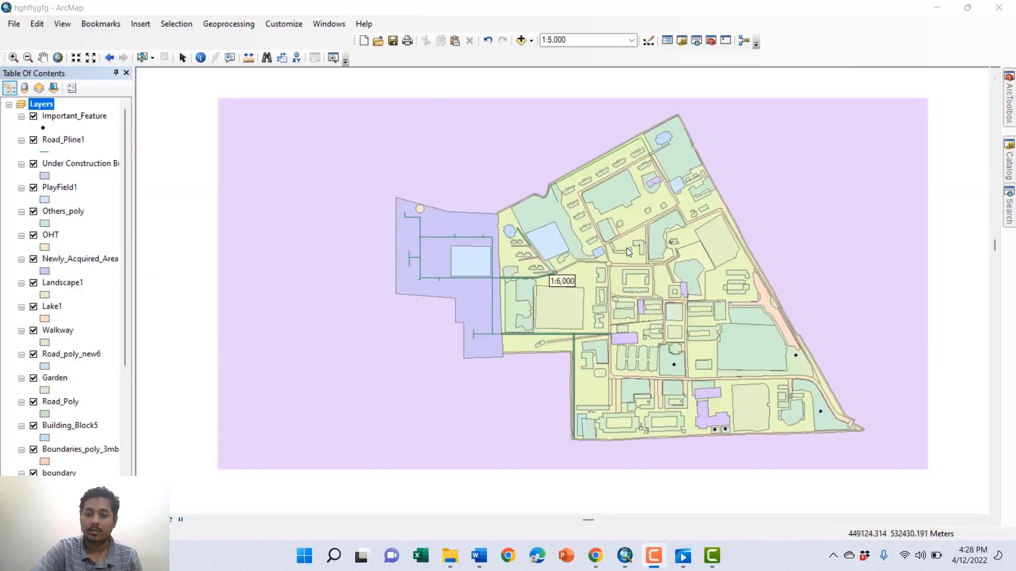
scroll(734, 293, "down", 2)
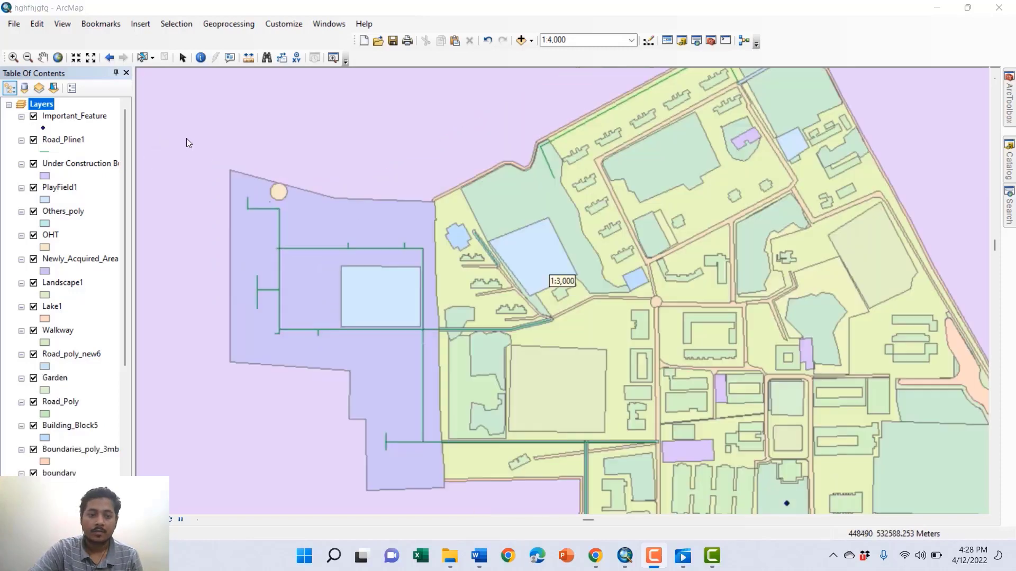
left_click(34, 117)
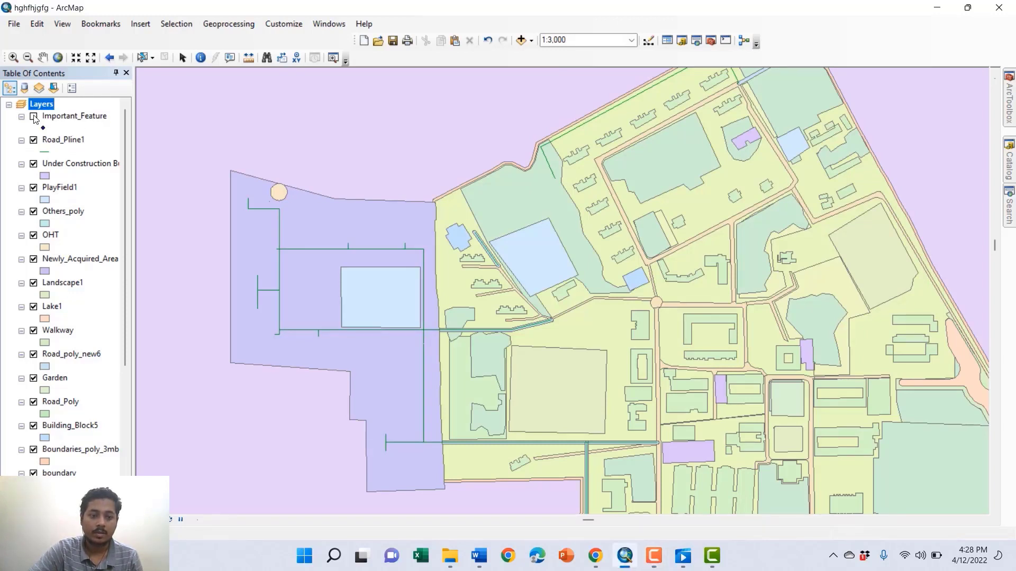
left_click(34, 141)
left_click(33, 164)
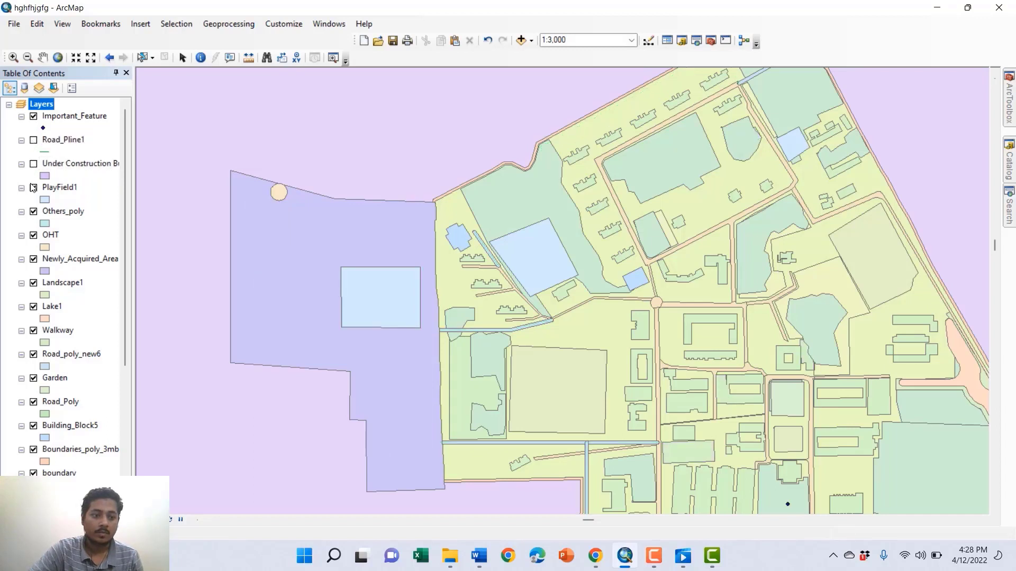
left_click(34, 189)
left_click(33, 188)
left_click(34, 188)
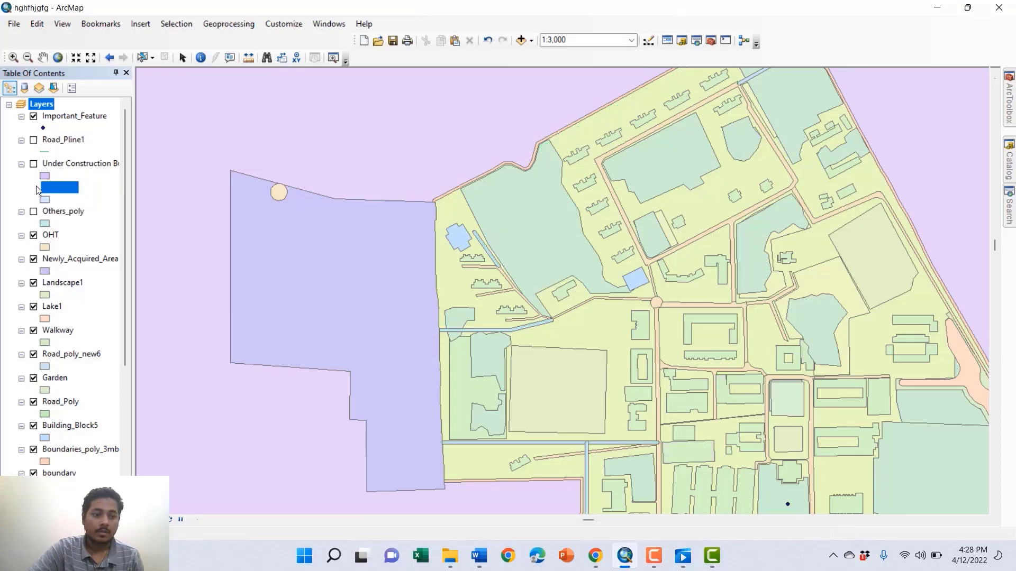
left_click(33, 212)
left_click(34, 164)
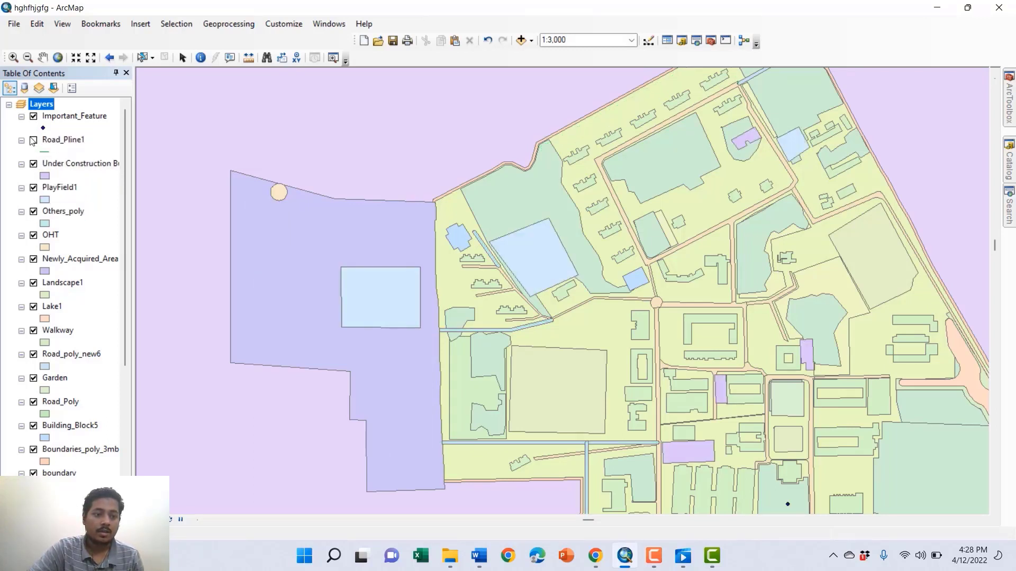
left_click(33, 140)
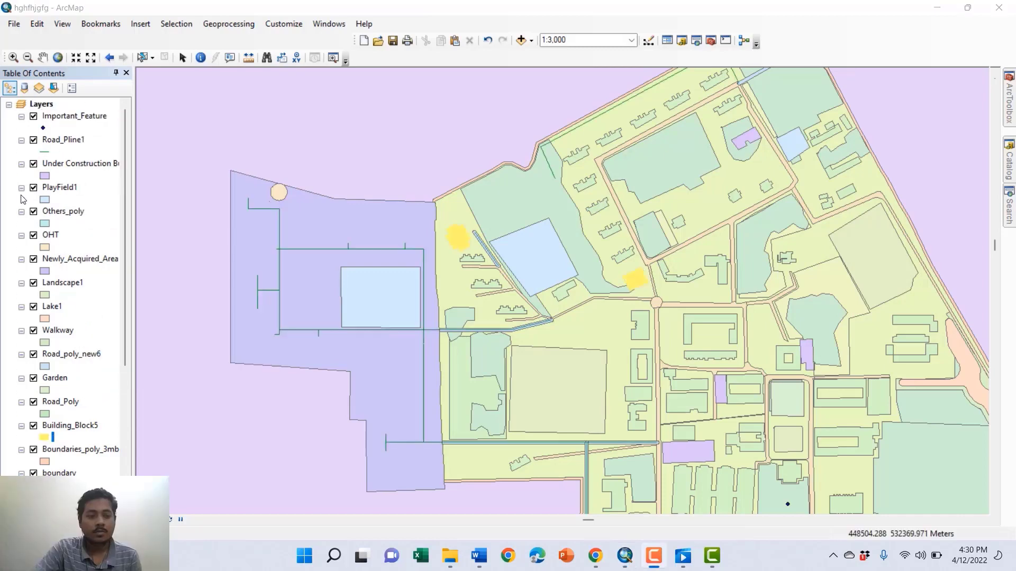
Hide all layers at once and make only the Building_Block5 layer visible
scroll(58, 178, "down", 1)
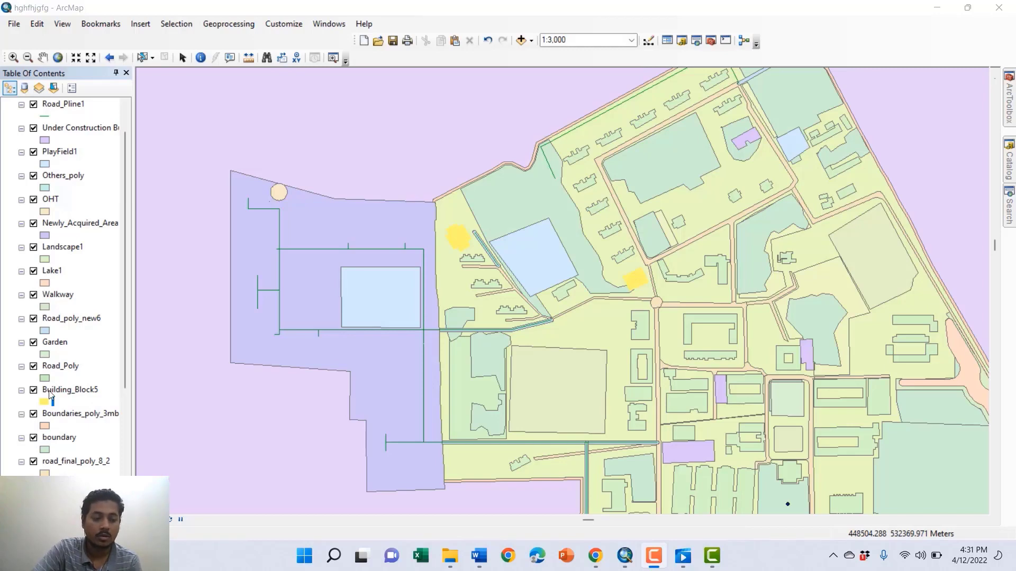
left_click(33, 390, "ctrl")
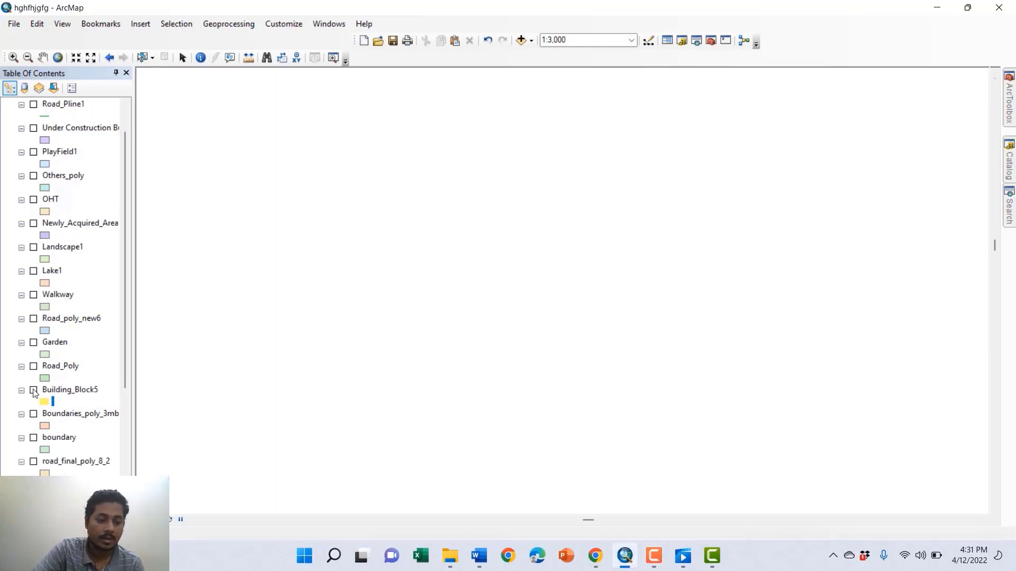
left_click(34, 390)
right_click(33, 392)
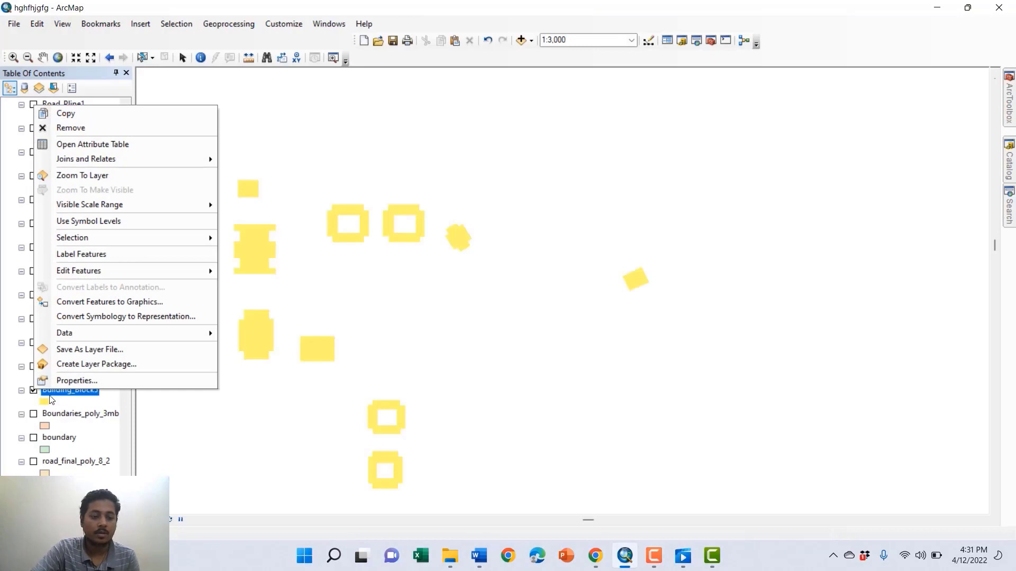
left_click(68, 395)
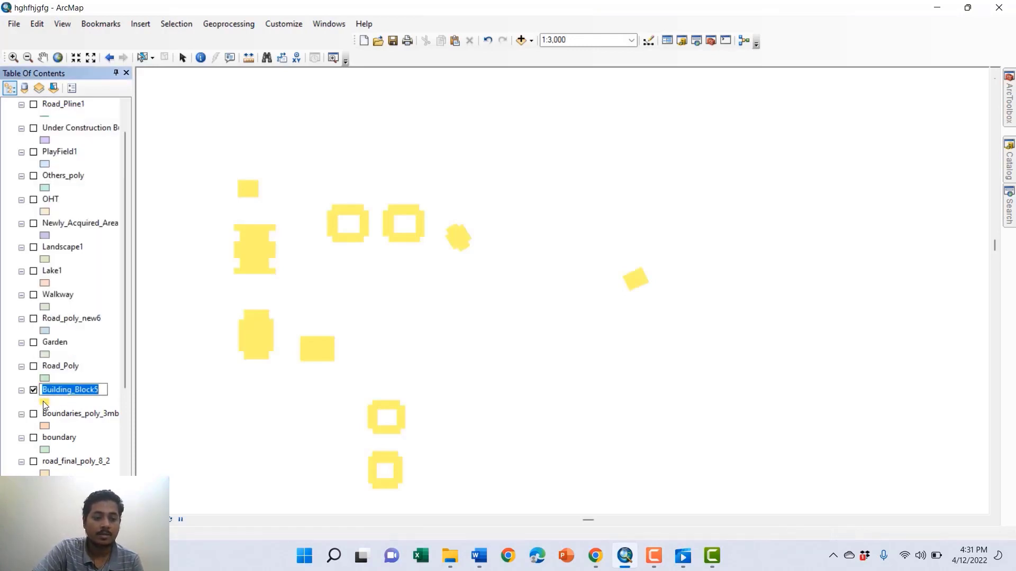
Apply the Beige preset symbol to the Building_Block5 layer
left_click(44, 403)
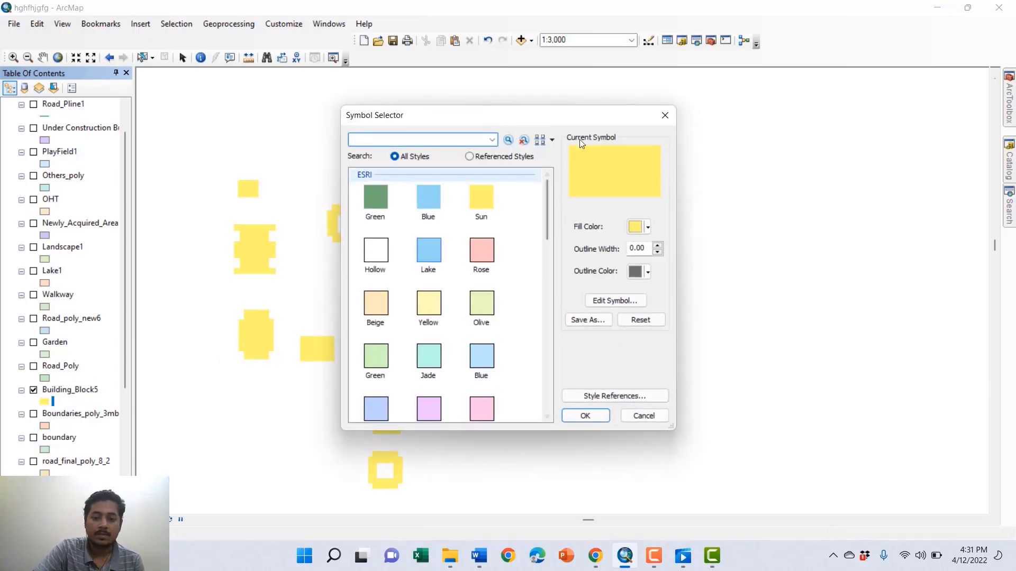
left_click_drag(586, 116, 802, 79)
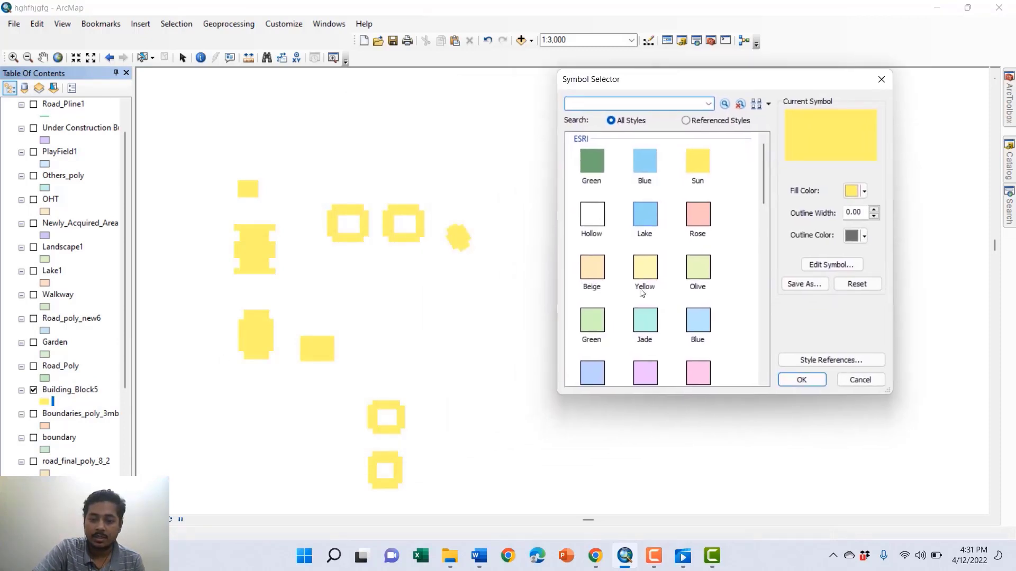
left_click(592, 275)
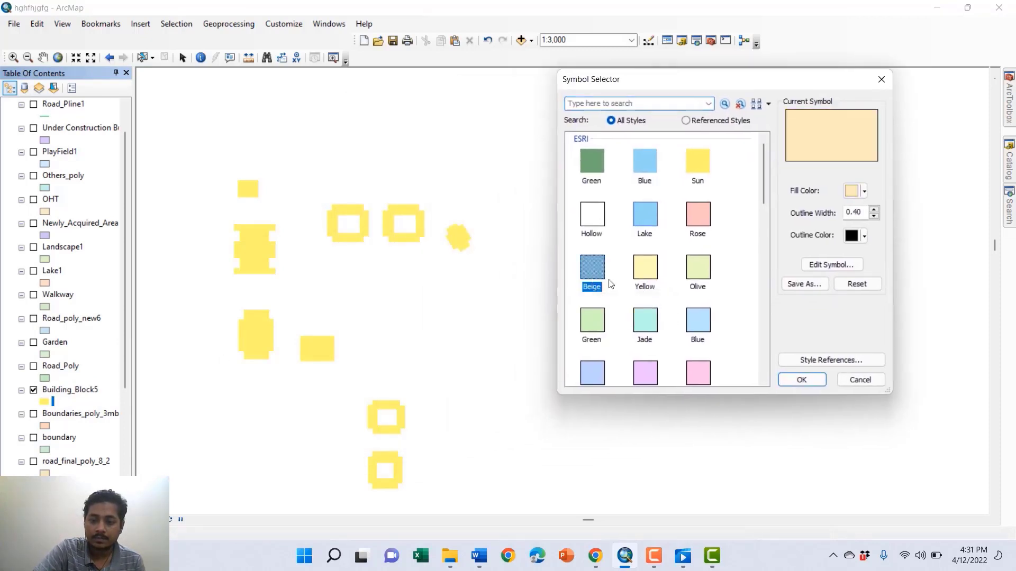
left_click(801, 380)
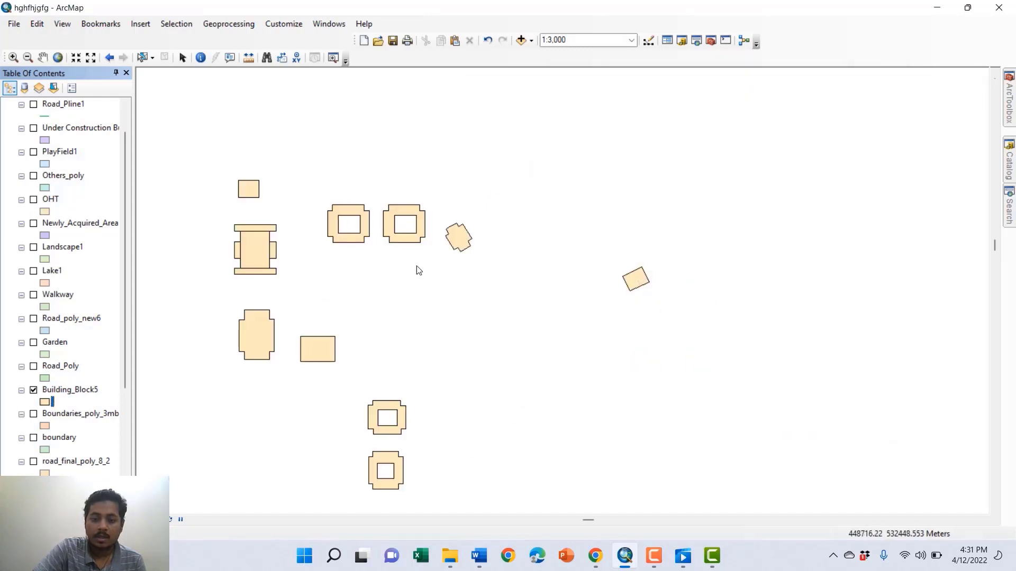
Set the outline color of the Building_Block5 symbol to red and inspect the building outlines up close
left_click(45, 402)
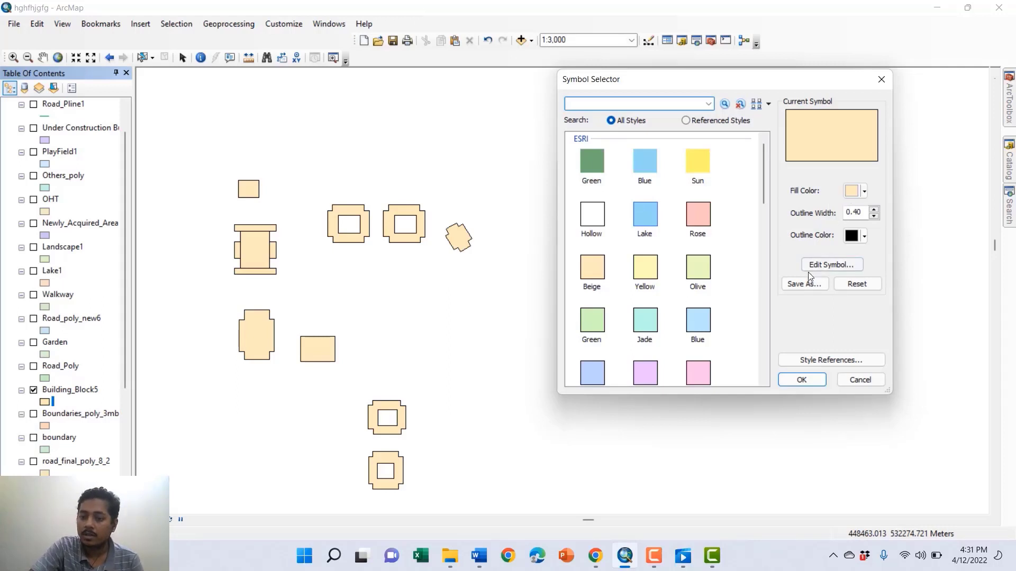
left_click(863, 236)
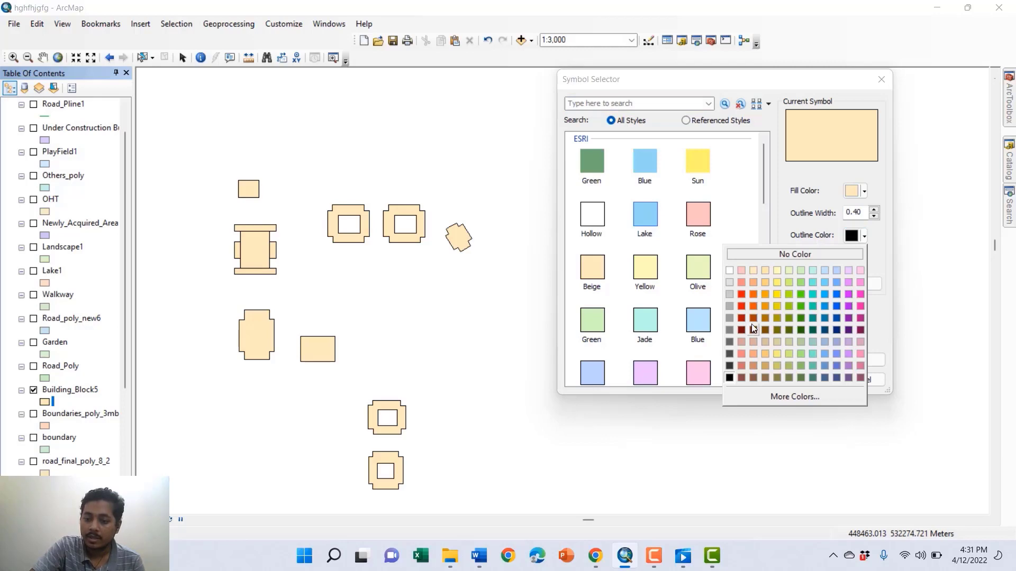
left_click(741, 295)
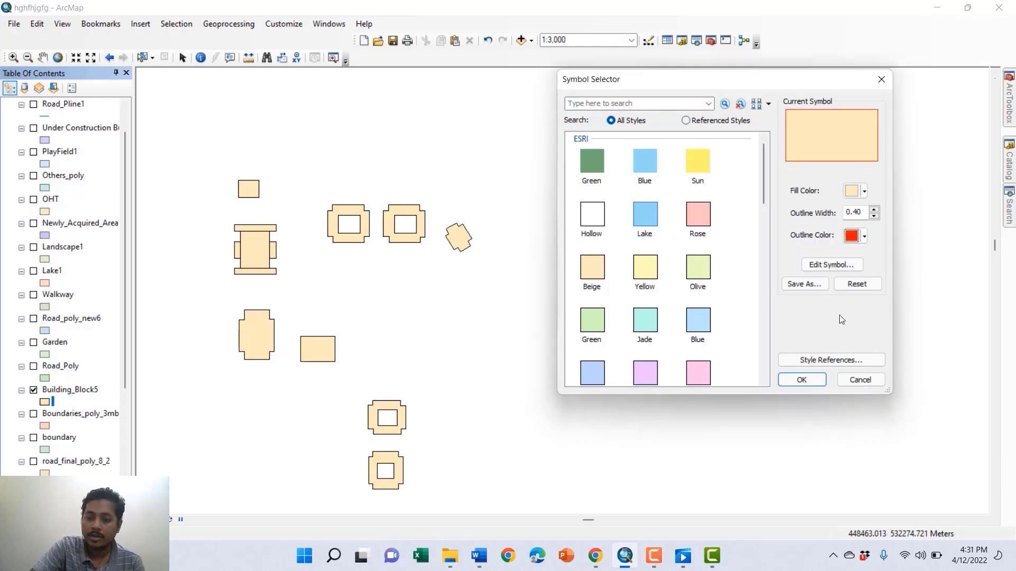
left_click(807, 379)
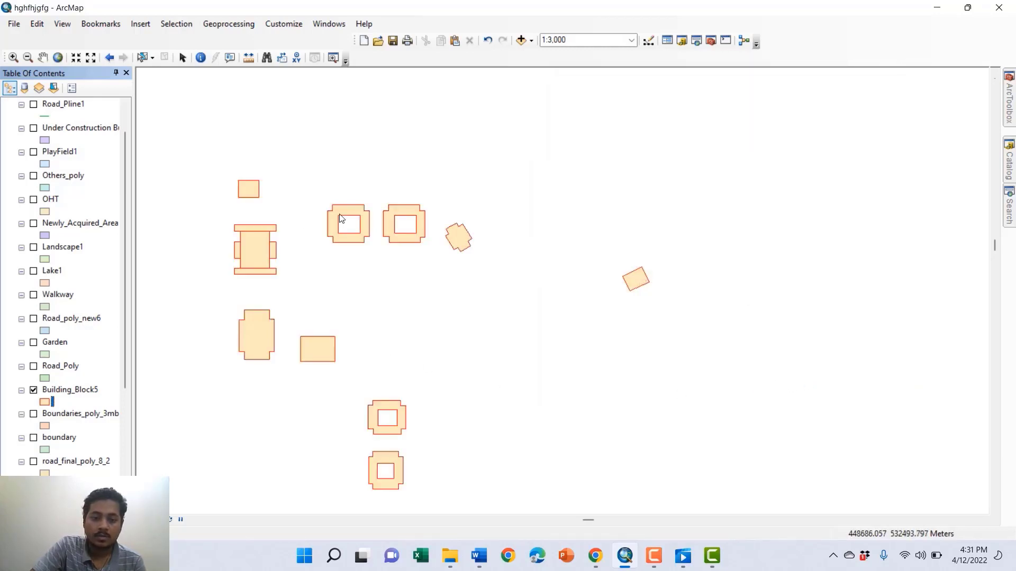
scroll(345, 211, "up", 3)
scroll(347, 212, "up", 2)
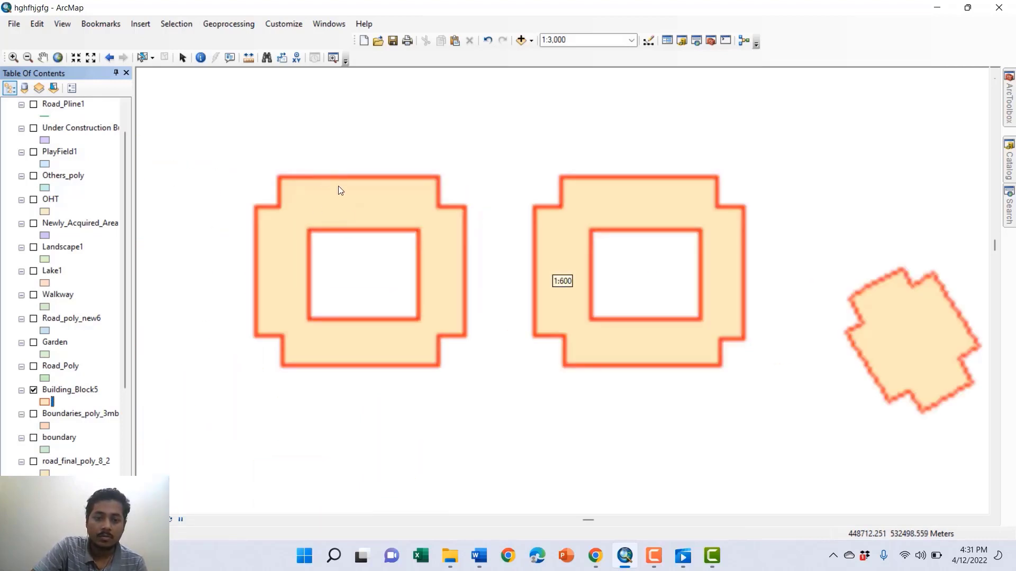
scroll(346, 212, "down", 4)
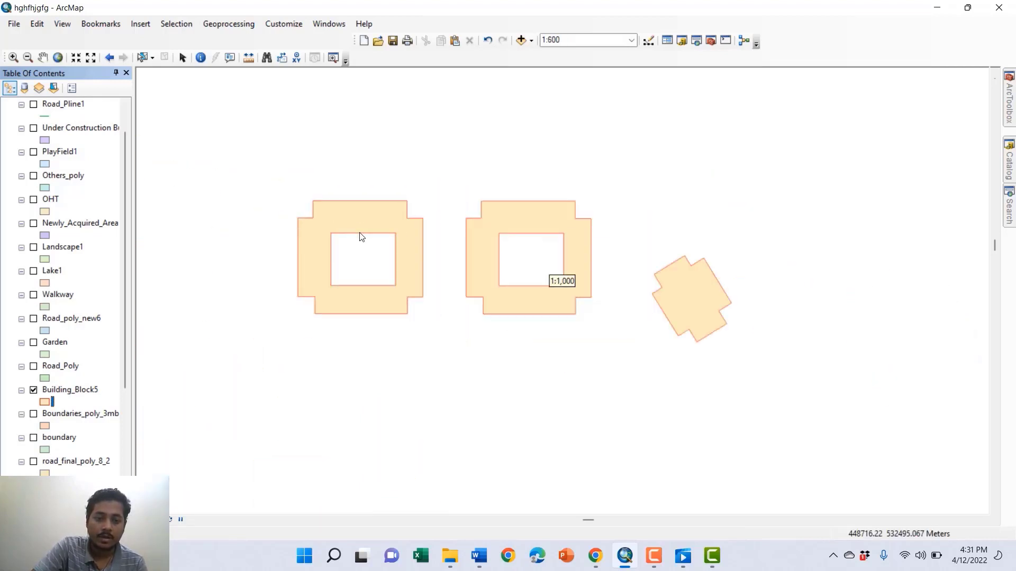
Set the outline width of the Building_Block5 symbol to 8 and inspect the thicker outlines on the map
left_click(44, 403)
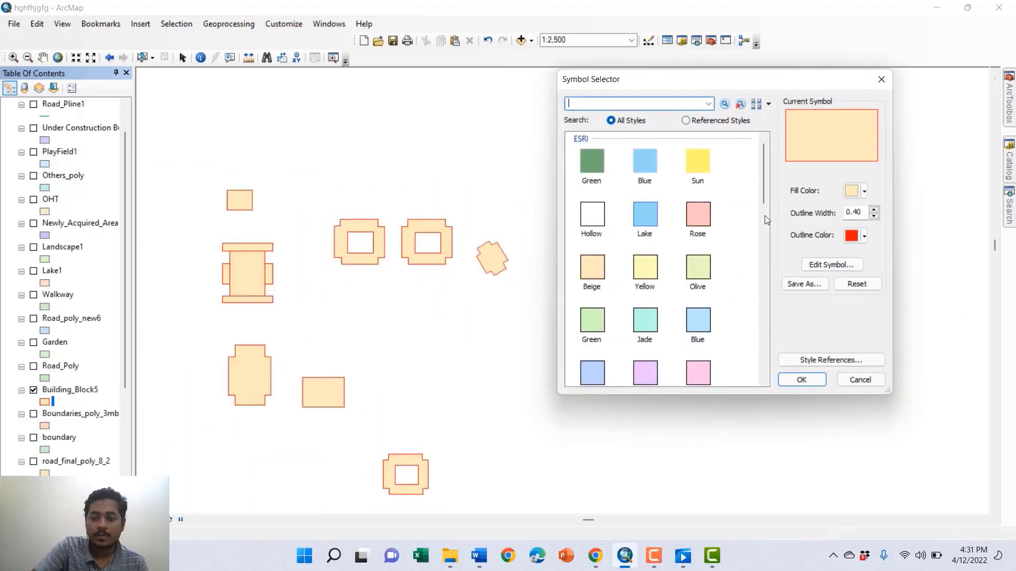
left_click(877, 209)
left_click(877, 209)
left_click(877, 209)
left_click(877, 209)
left_click(877, 209)
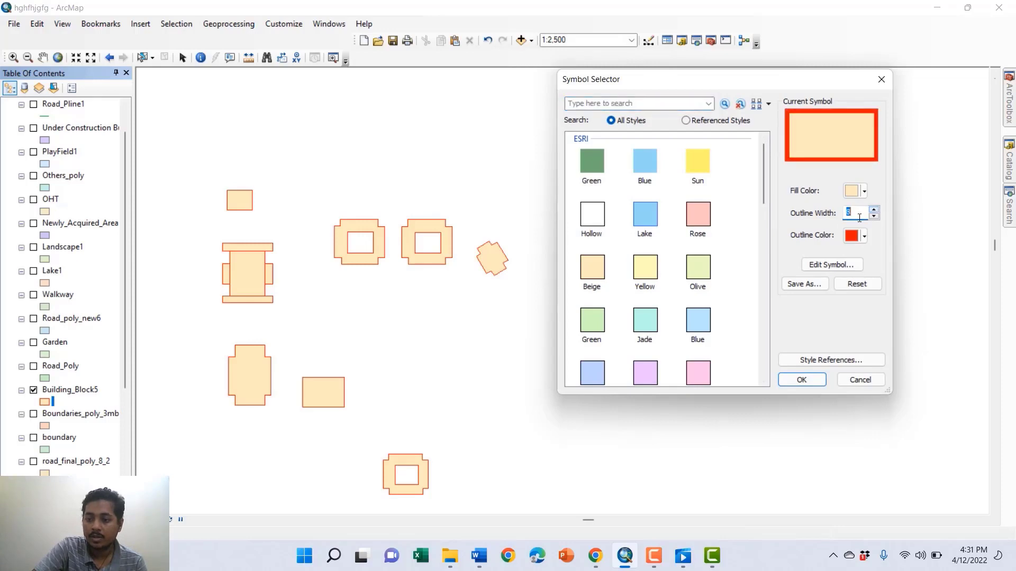
left_click(802, 379)
scroll(345, 265, "up", 4)
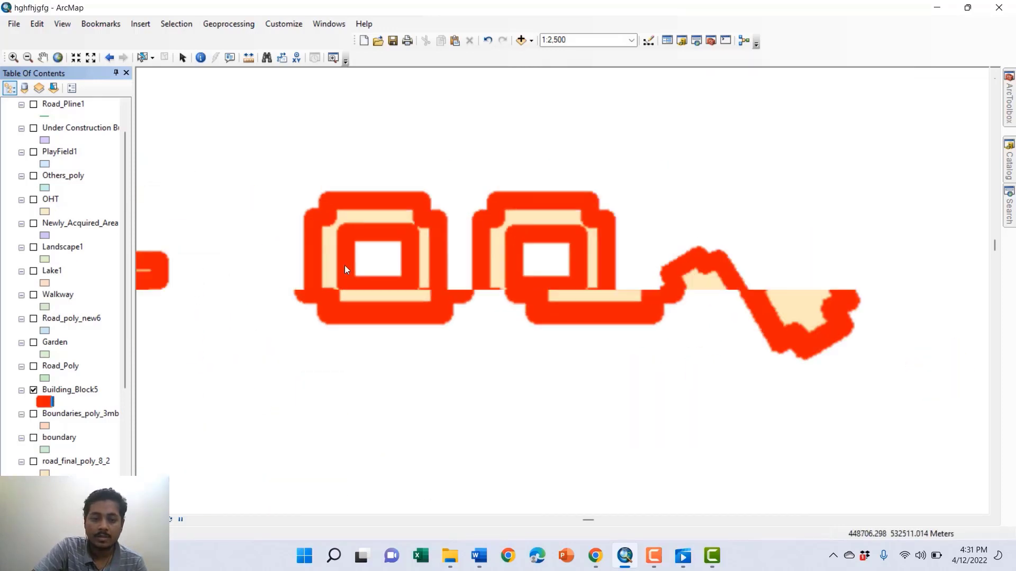
scroll(345, 265, "down", 4)
Open the symbol selector for the Building_Block5 layer from its layer properties
left_click(90, 390)
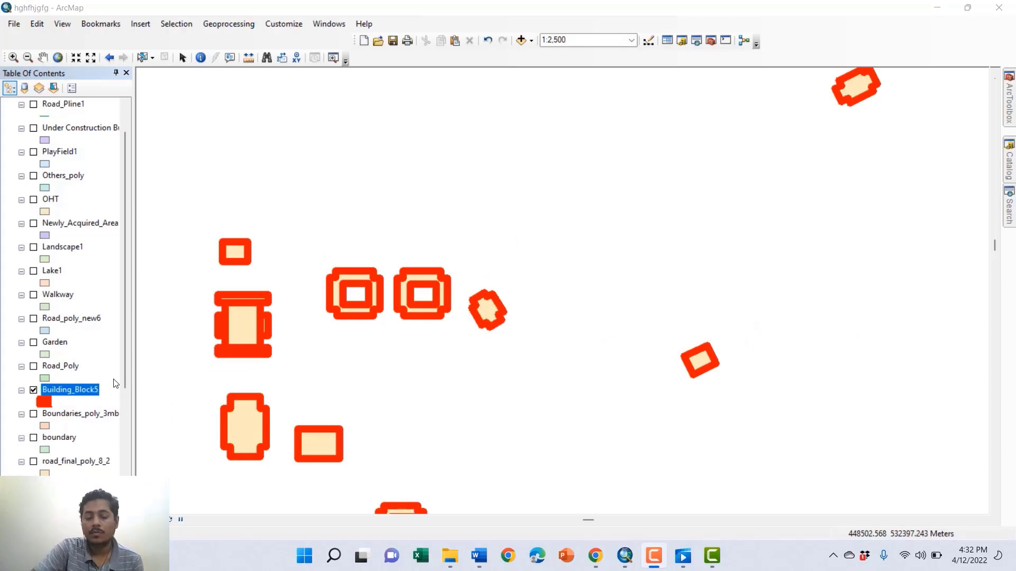
right_click(63, 393)
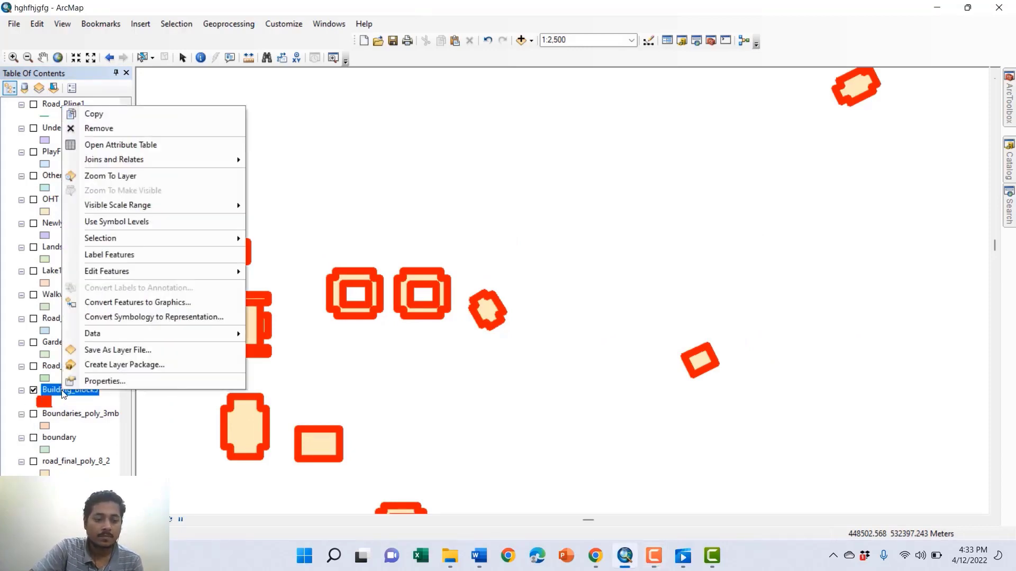
left_click(108, 381)
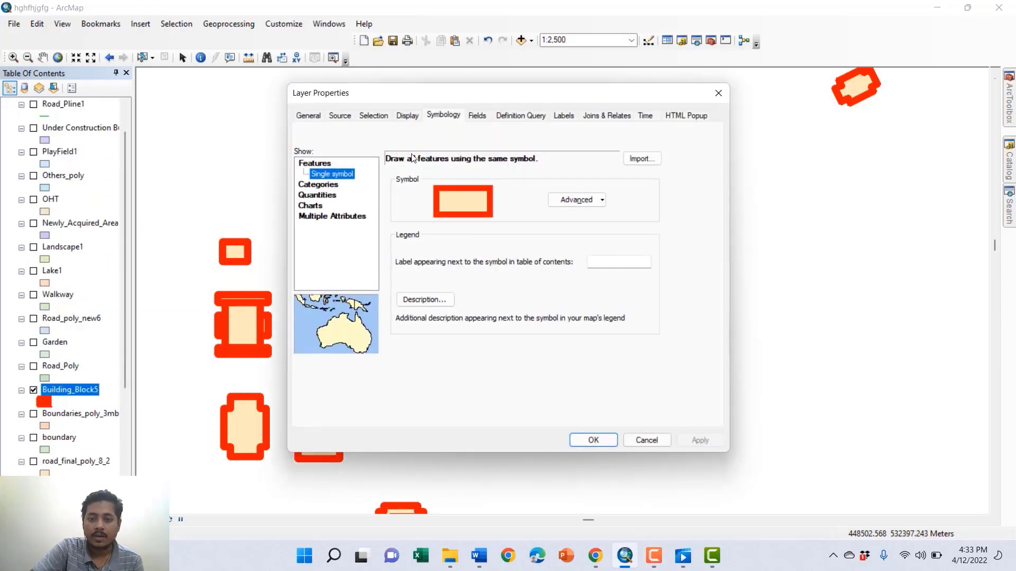
left_click(438, 117)
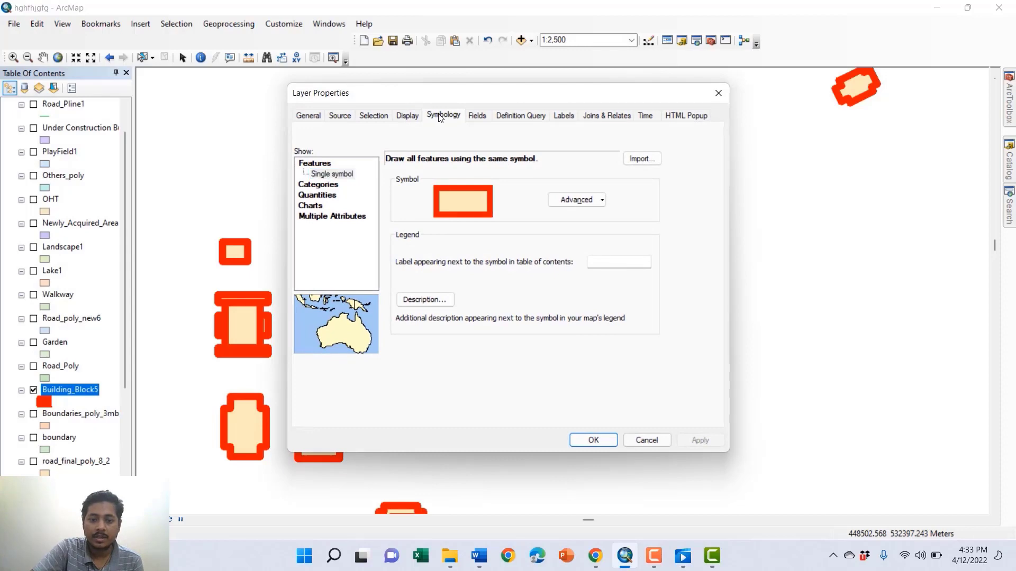
left_click(407, 116)
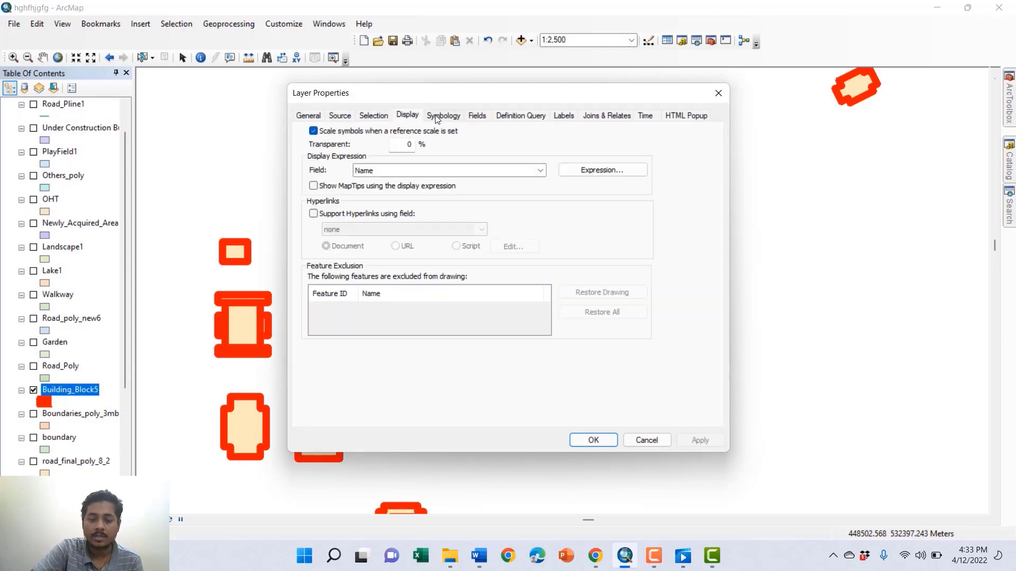
left_click(437, 118)
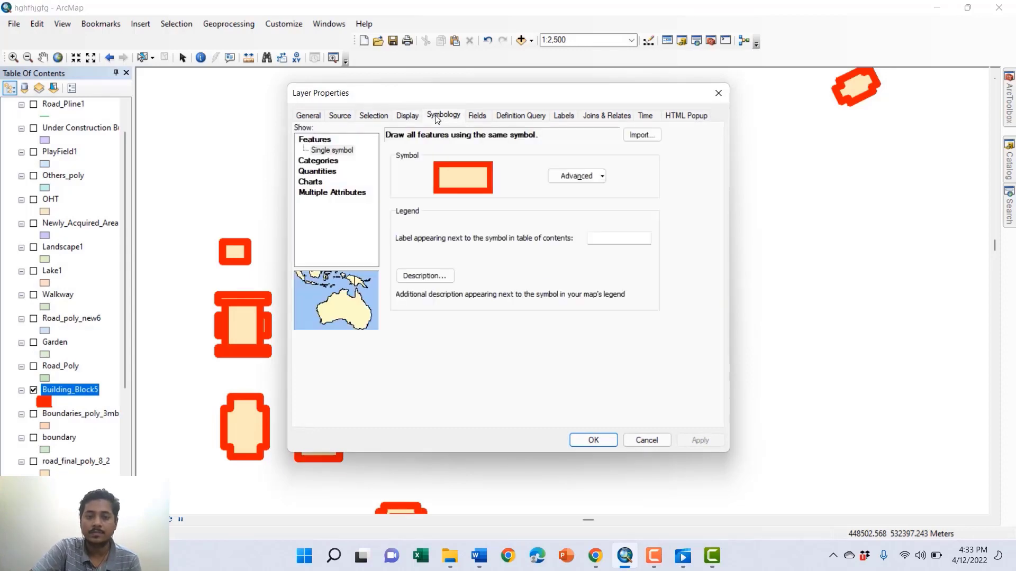
left_click(468, 175)
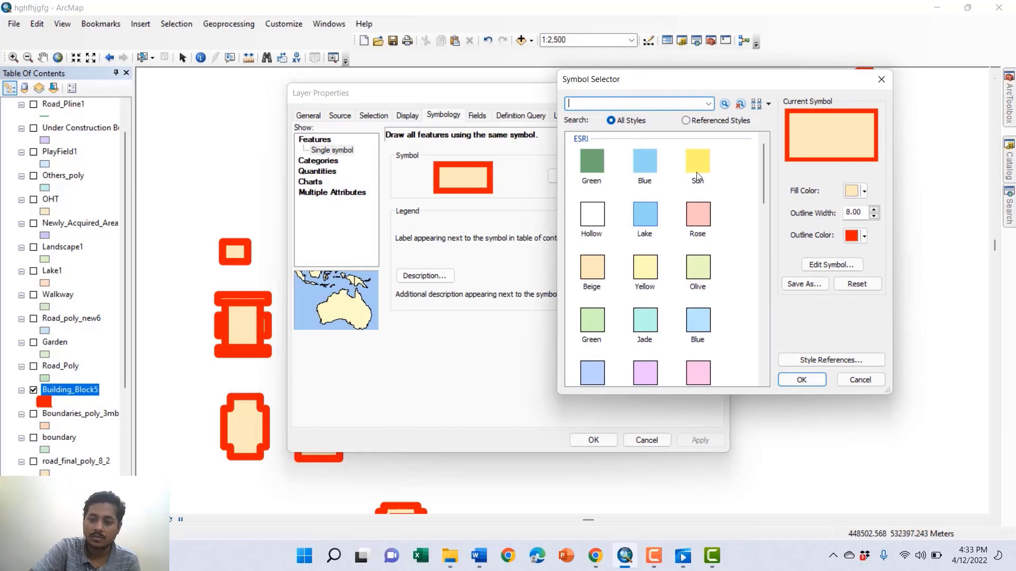
Switch the Building_Block5 symbol to the Sun preset with a red outline and try an outline width of 2 before reducing it
left_click(699, 166)
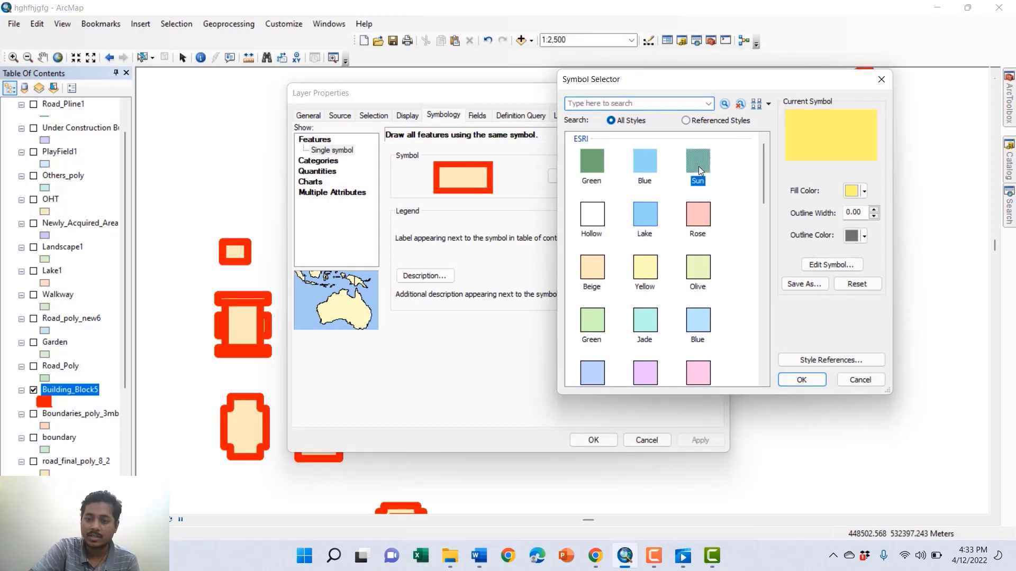
left_click(864, 236)
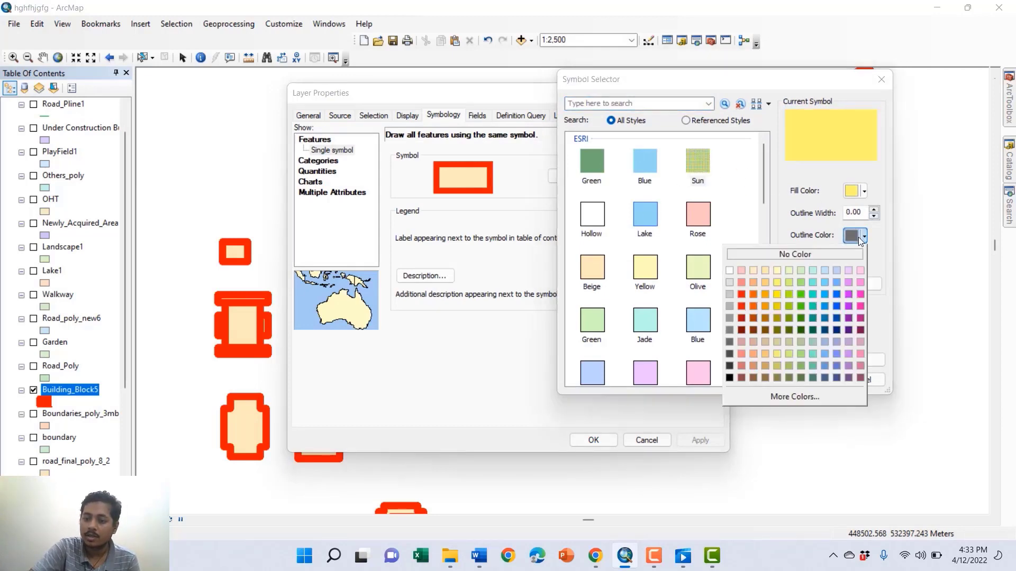
left_click(742, 310)
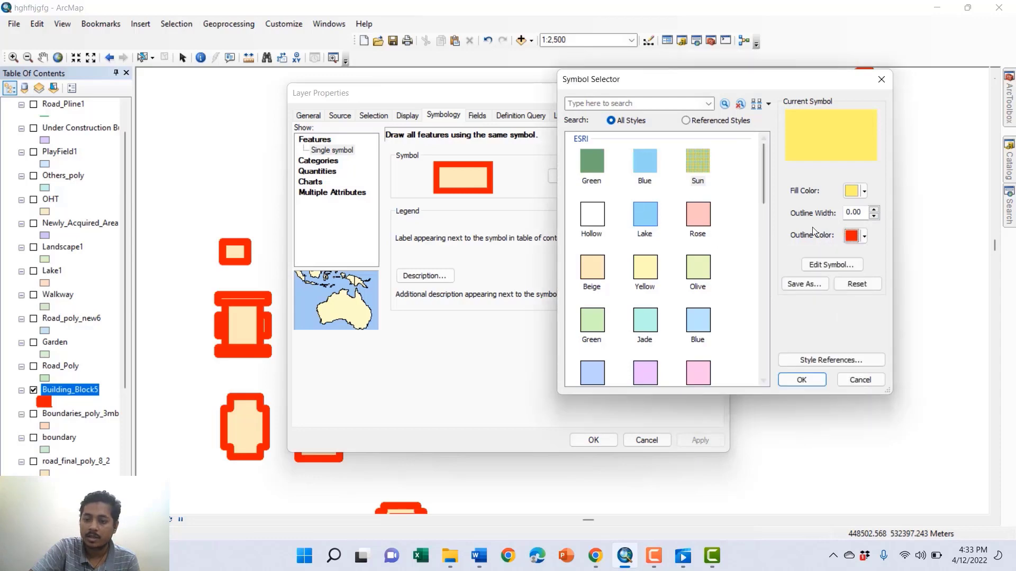
left_click(874, 210)
left_click(875, 210)
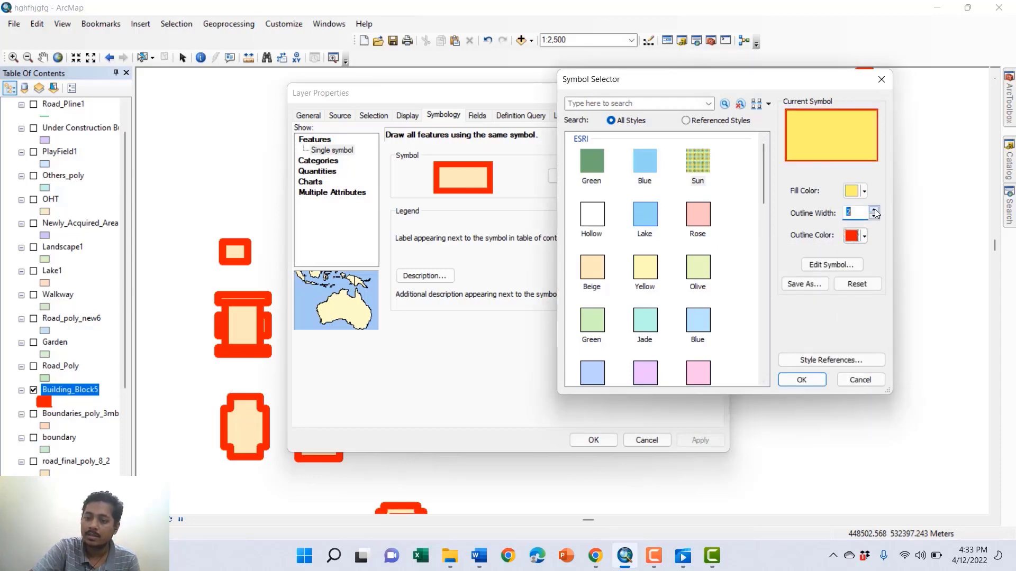
left_click(875, 217)
left_click(874, 217)
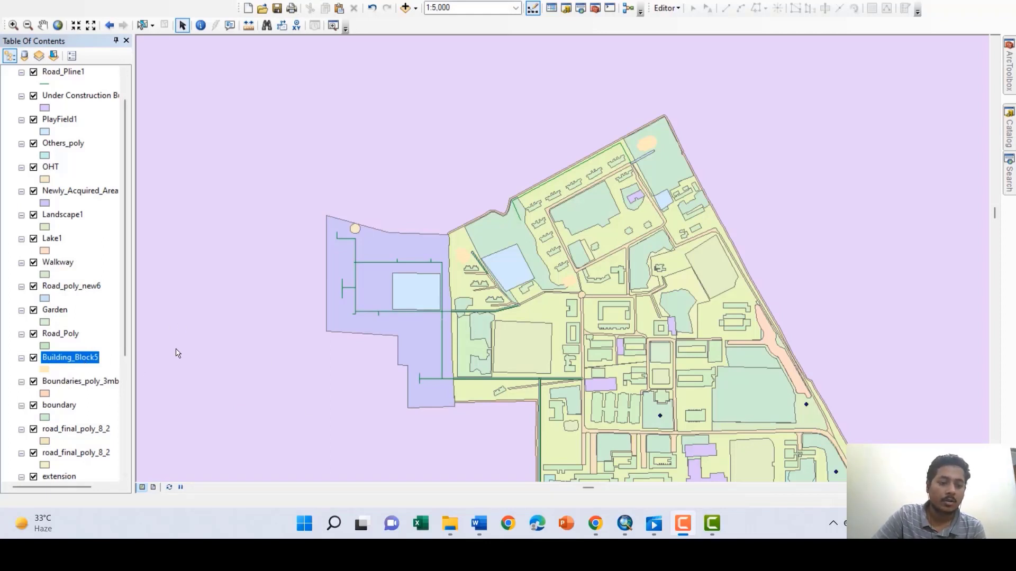
Open the attribute table of the Building_Block5 layer
right_click(74, 362)
left_click(270, 321)
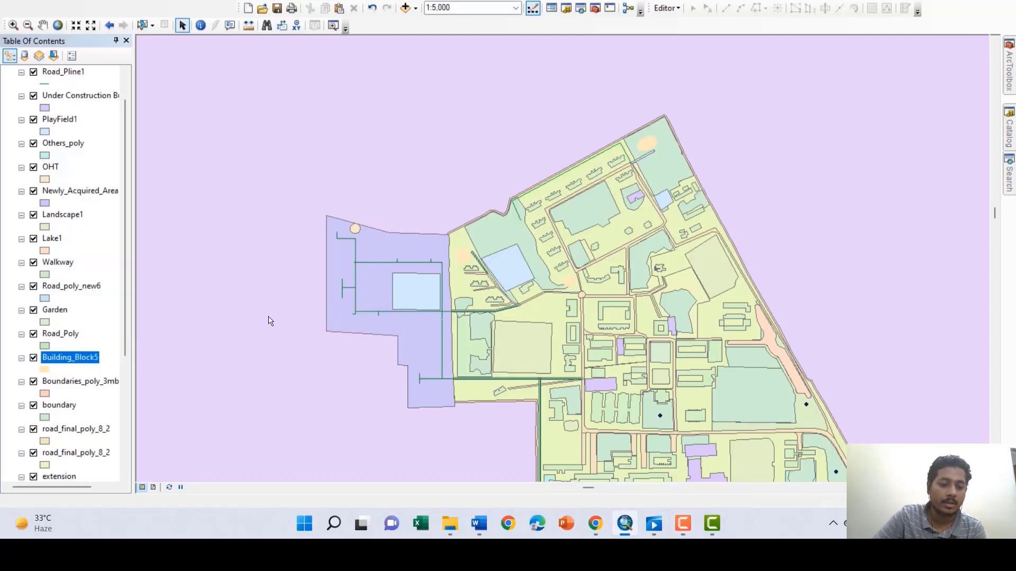
right_click(67, 362)
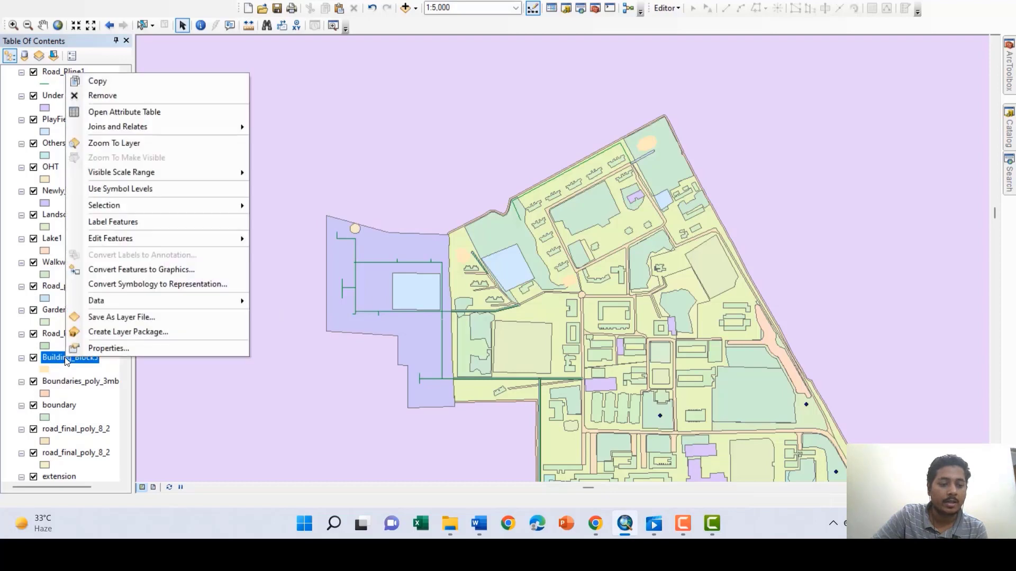
mouse_move(118, 125)
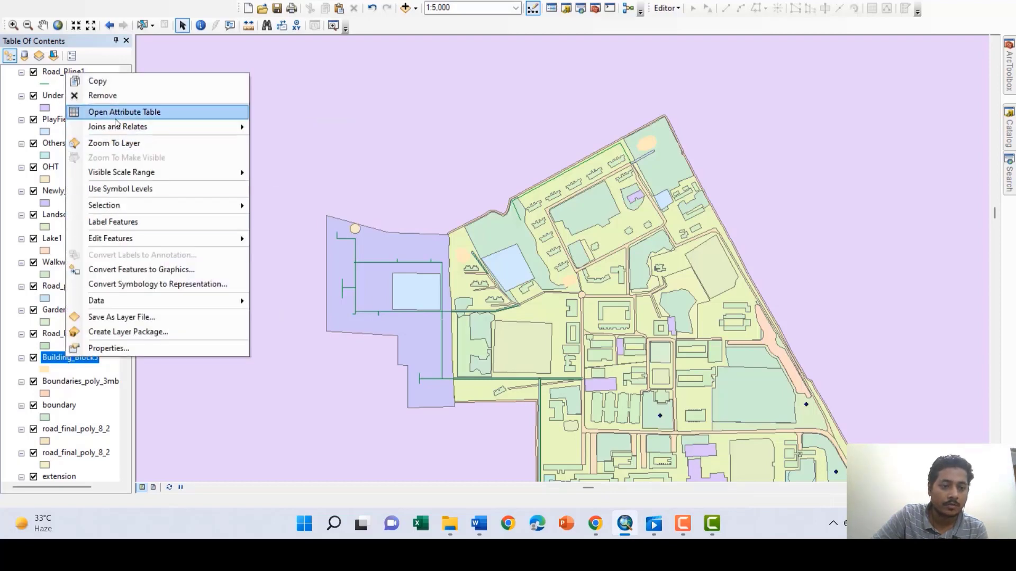
left_click(109, 114)
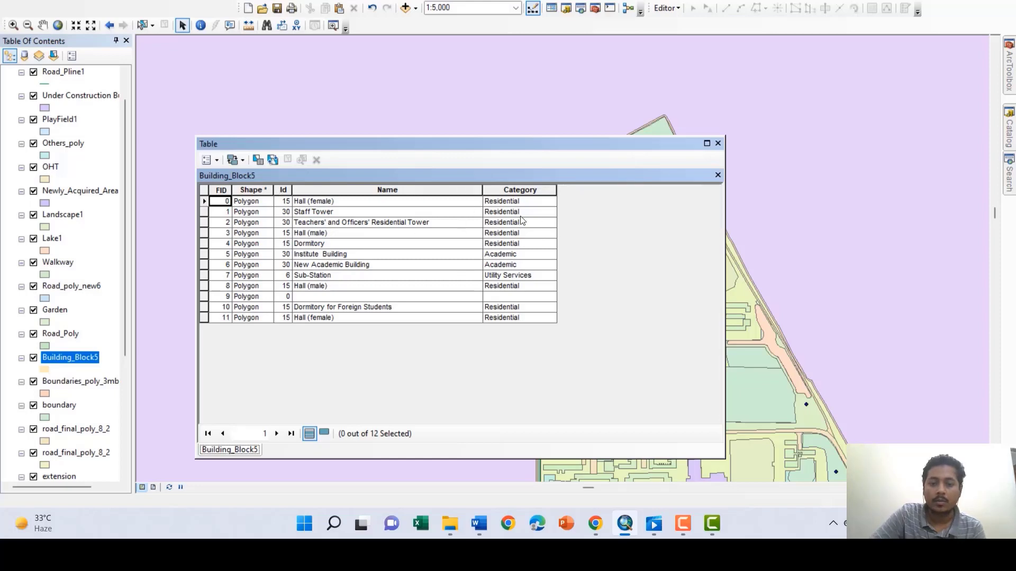
Examine the Category column of the Building_Block5 table and the operations available for that field
left_click(518, 190)
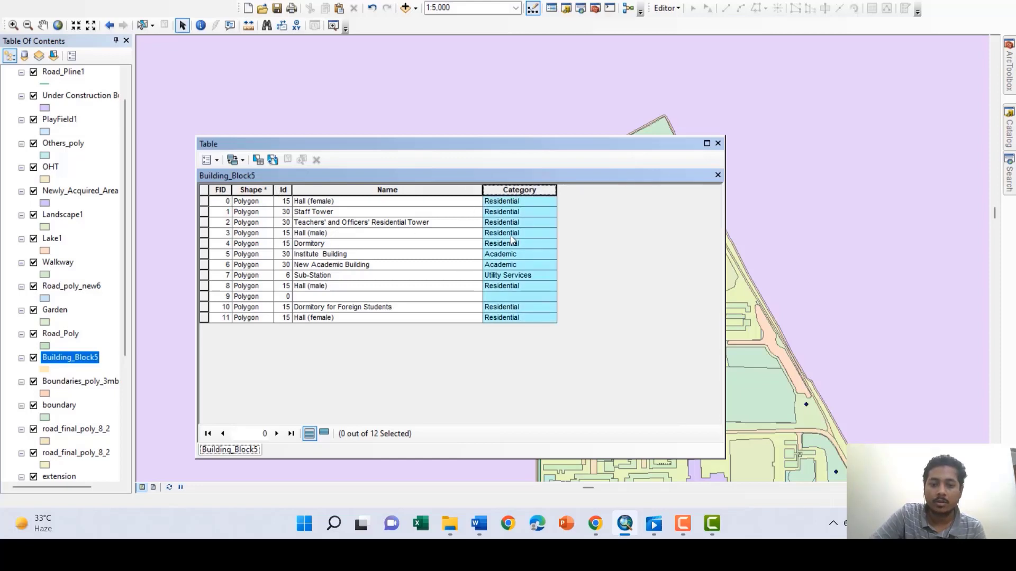
right_click(509, 217)
right_click(516, 194)
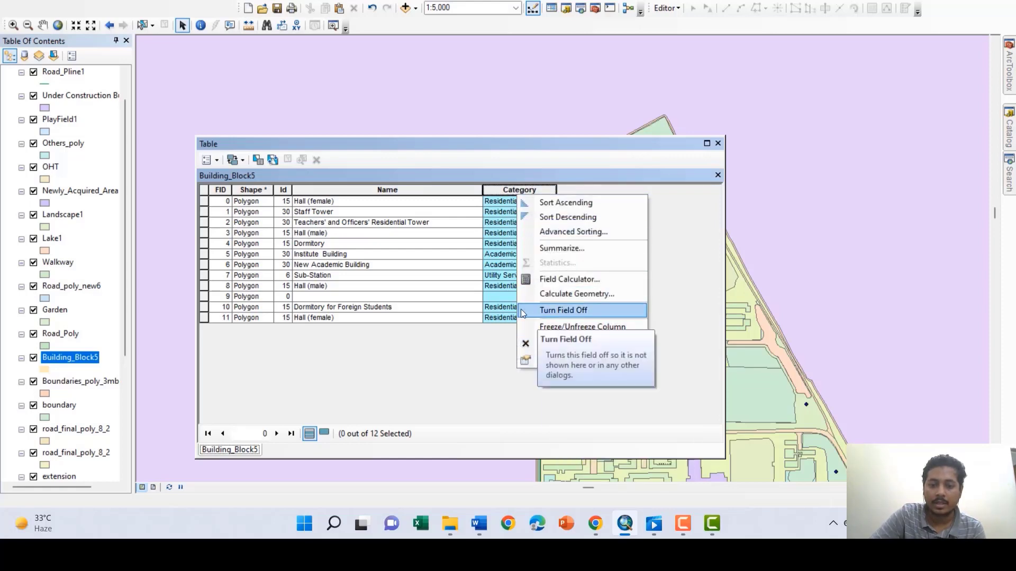
left_click(502, 223)
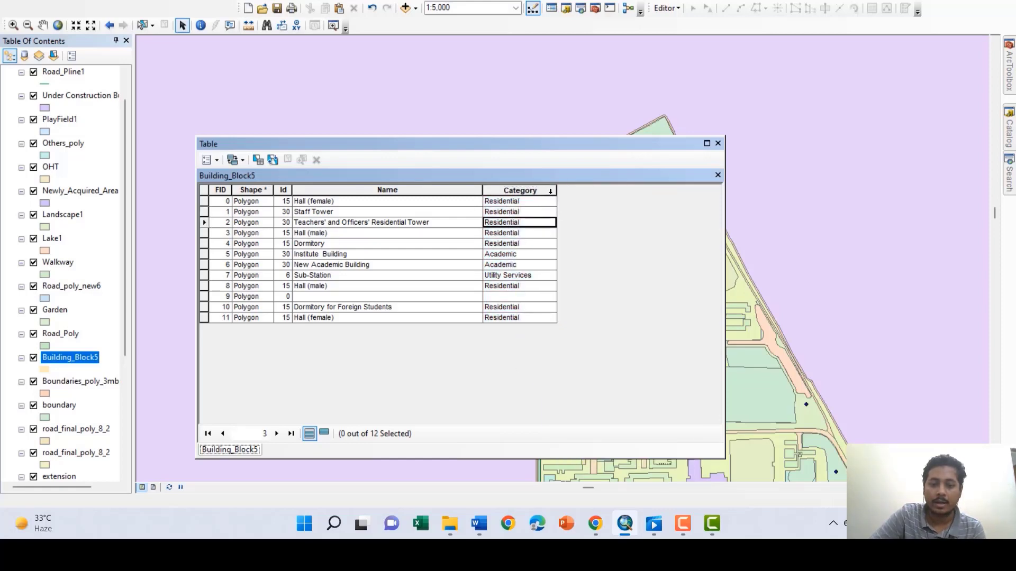
Add a new field named Area with the Long Integer type to the Building_Block5 attribute table
left_click(213, 160)
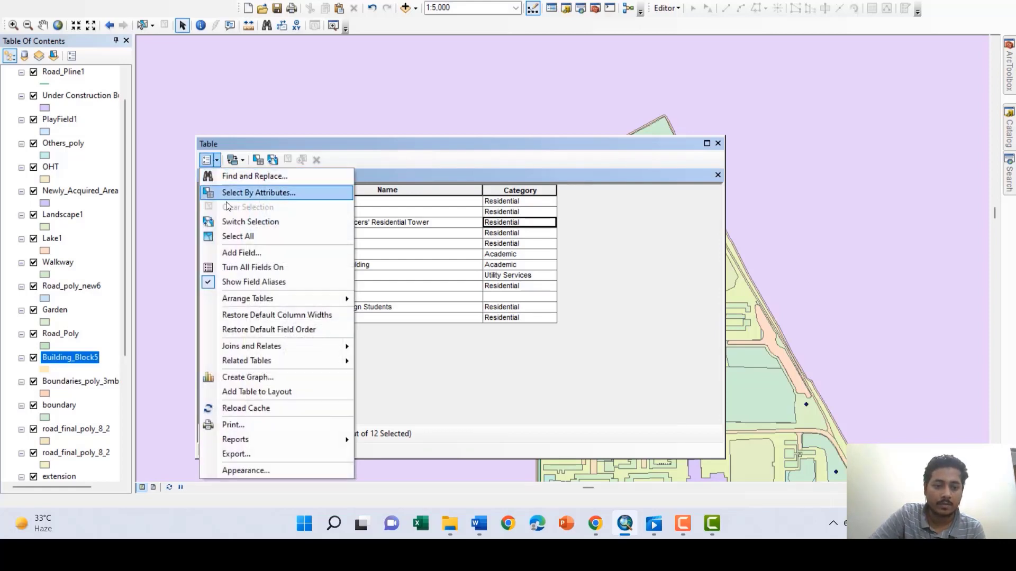
left_click(258, 253)
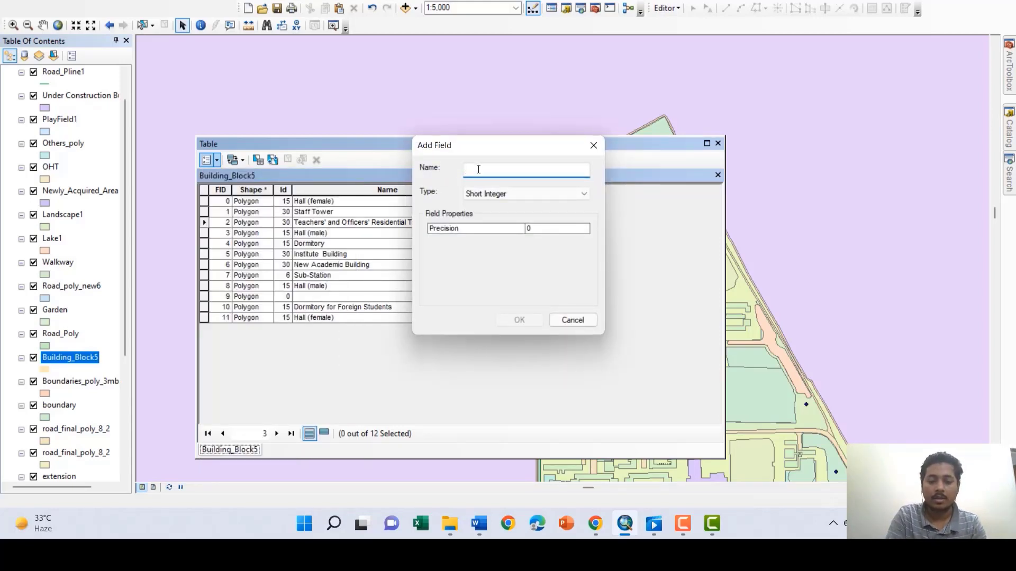
type("aR")
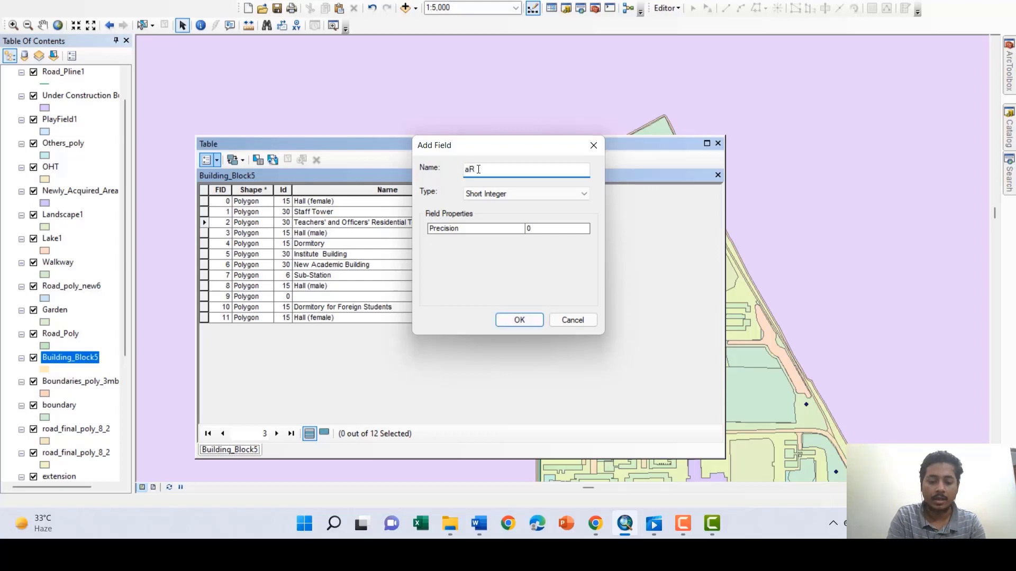
key("BackSpace")
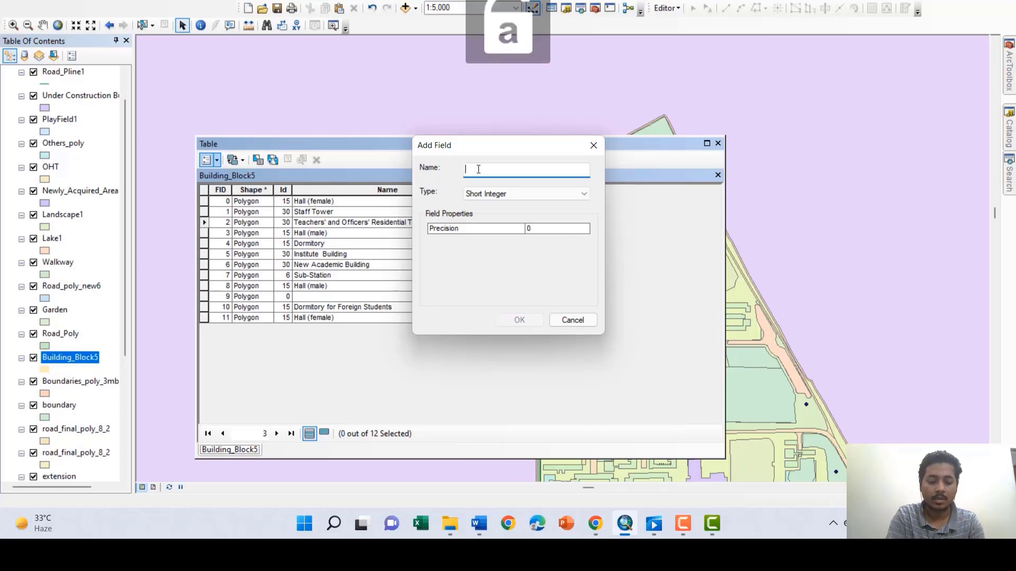
type("Are")
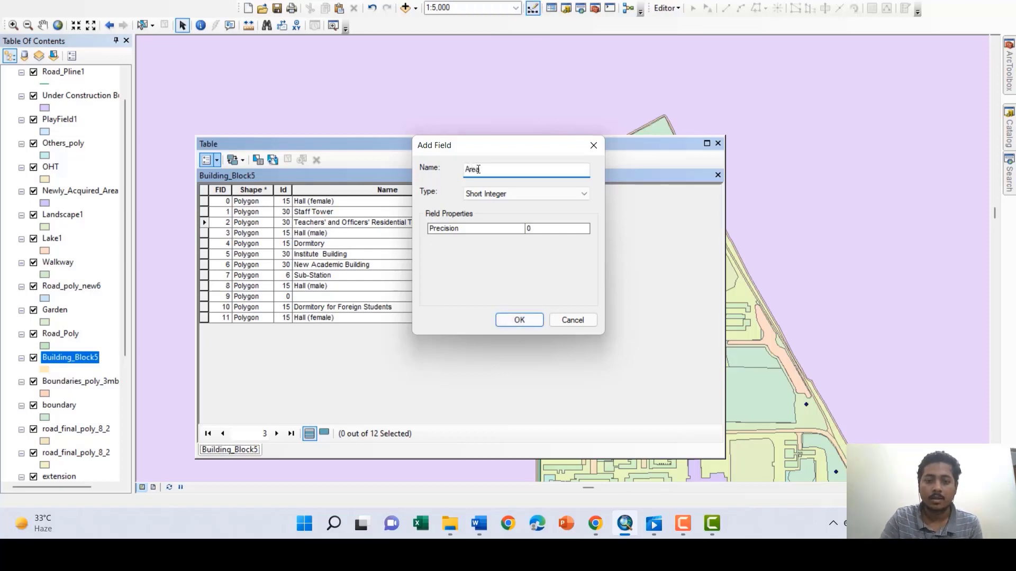
type("a")
left_click(583, 195)
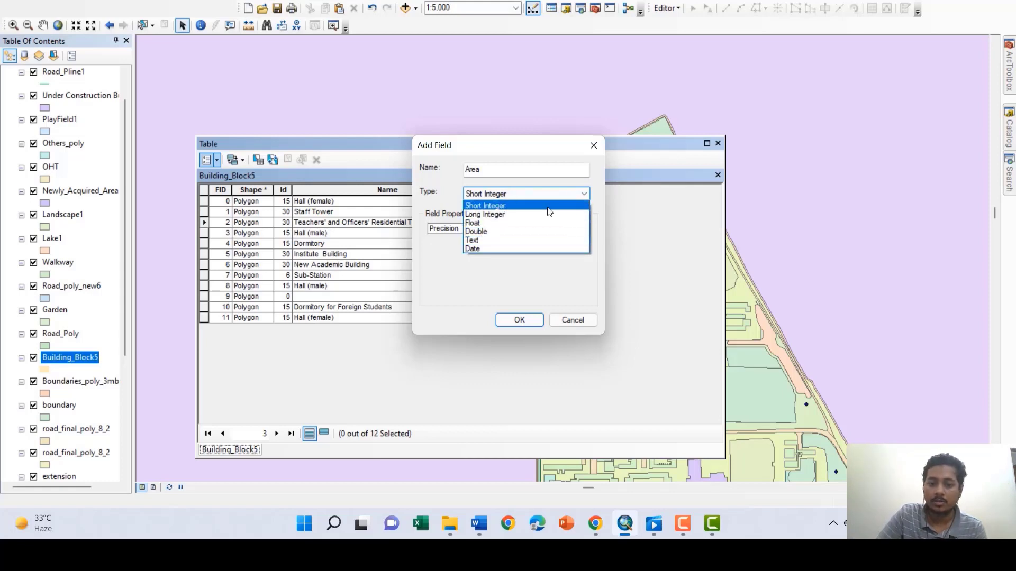
left_click(511, 215)
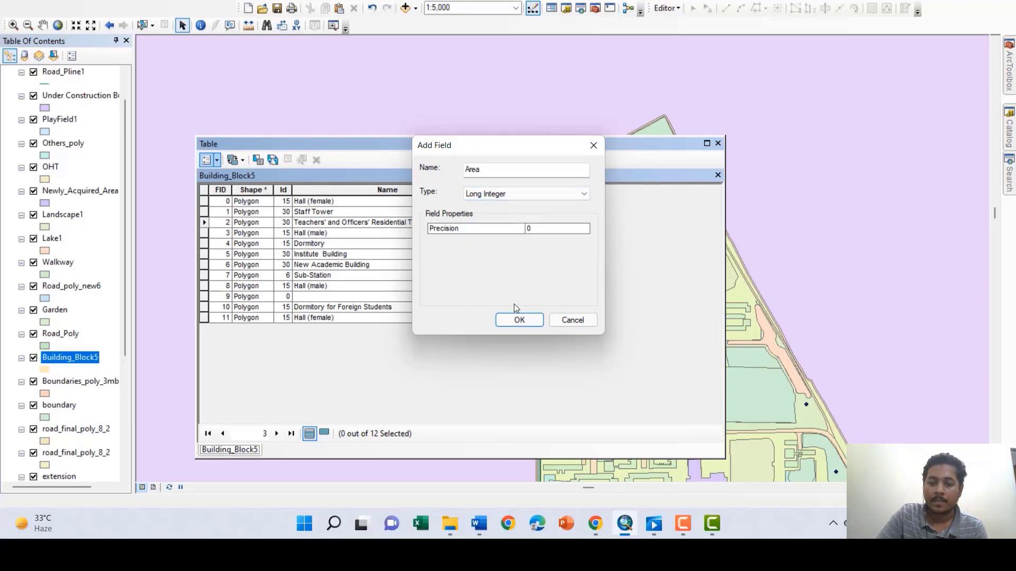
left_click(519, 318)
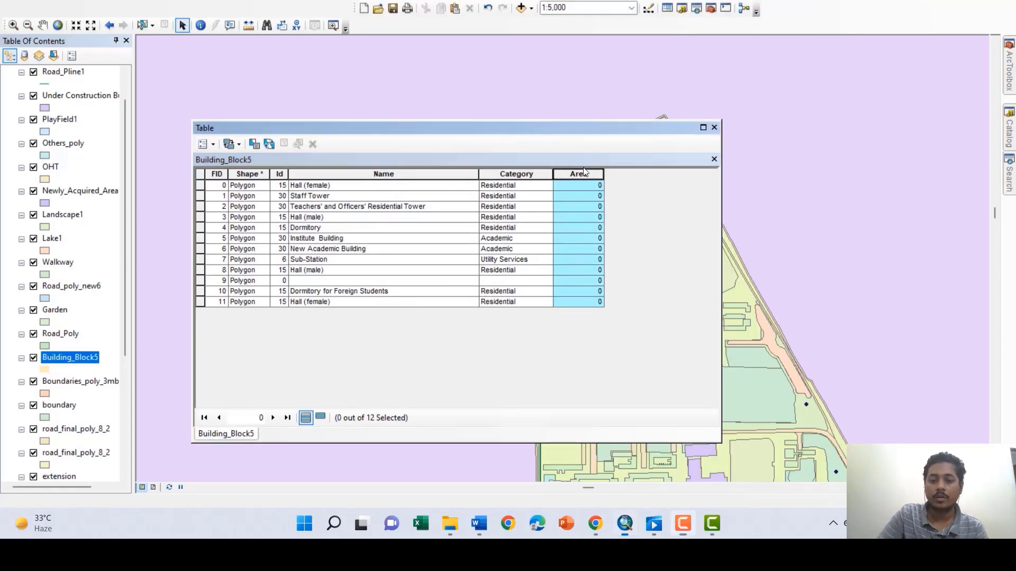
Select the new Area column in the table and display the Editor toolbar
left_click(584, 184)
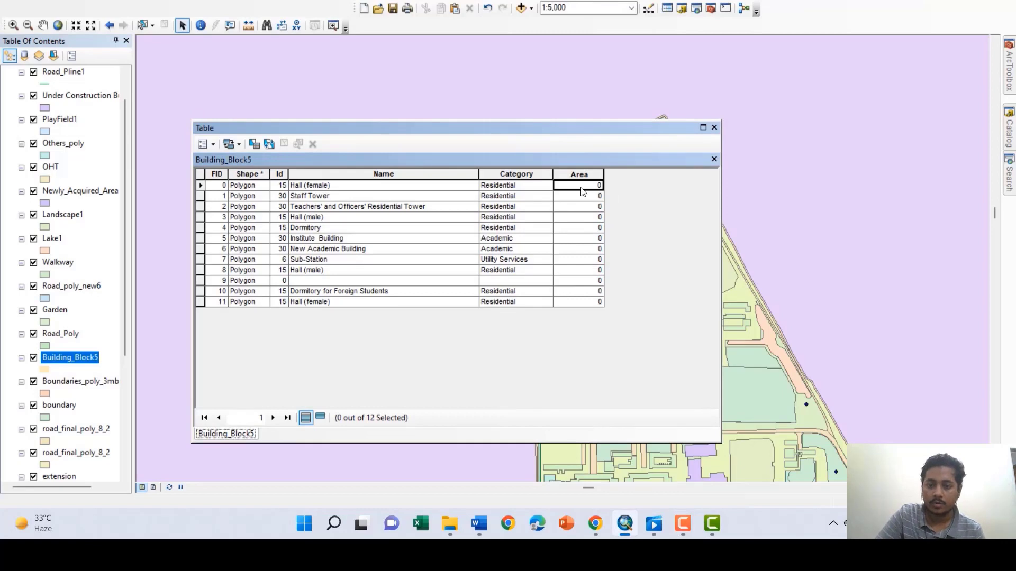
left_click(588, 197)
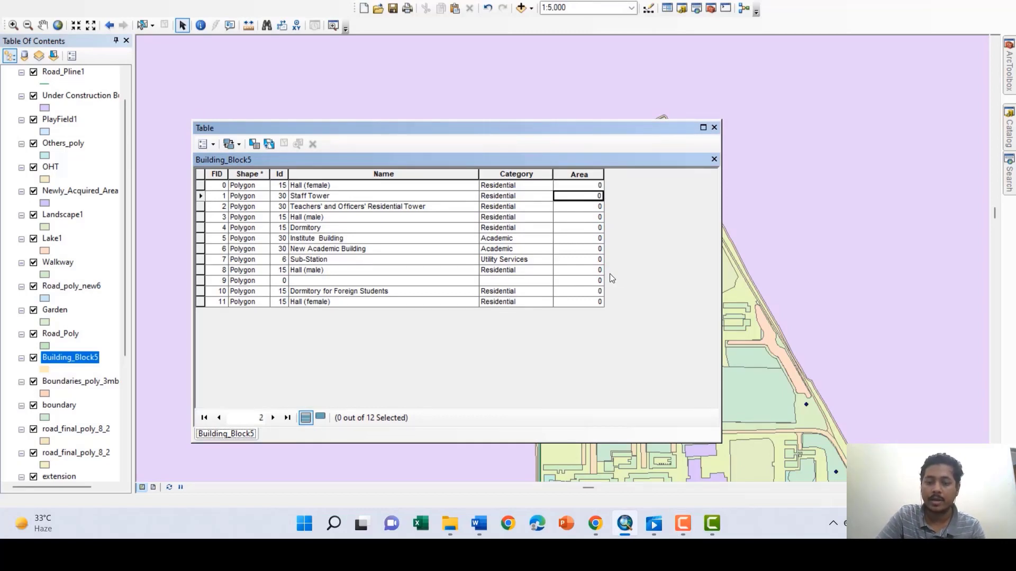
left_click(582, 174)
left_click(279, 0)
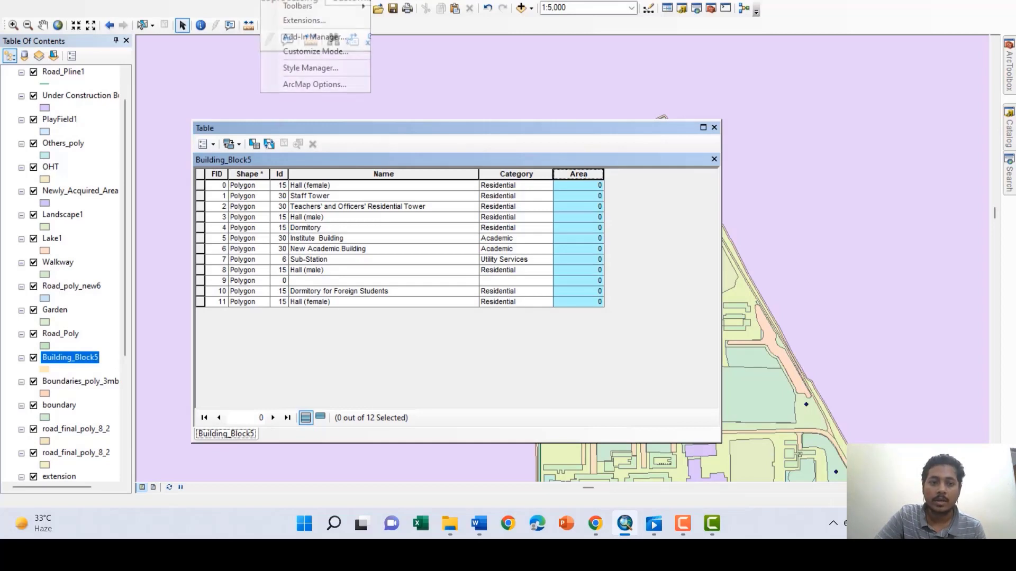
mouse_move(318, 7)
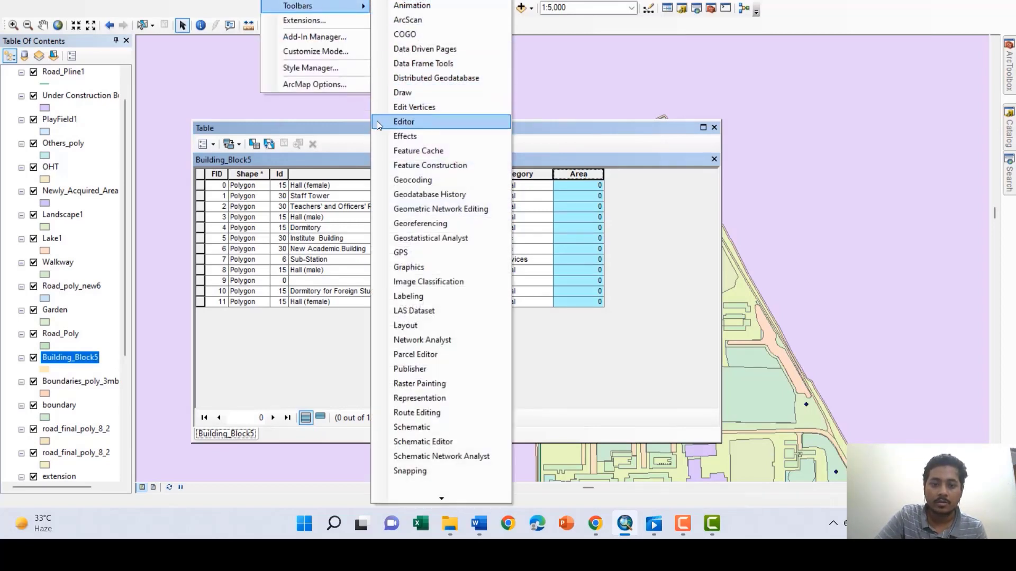
left_click(404, 121)
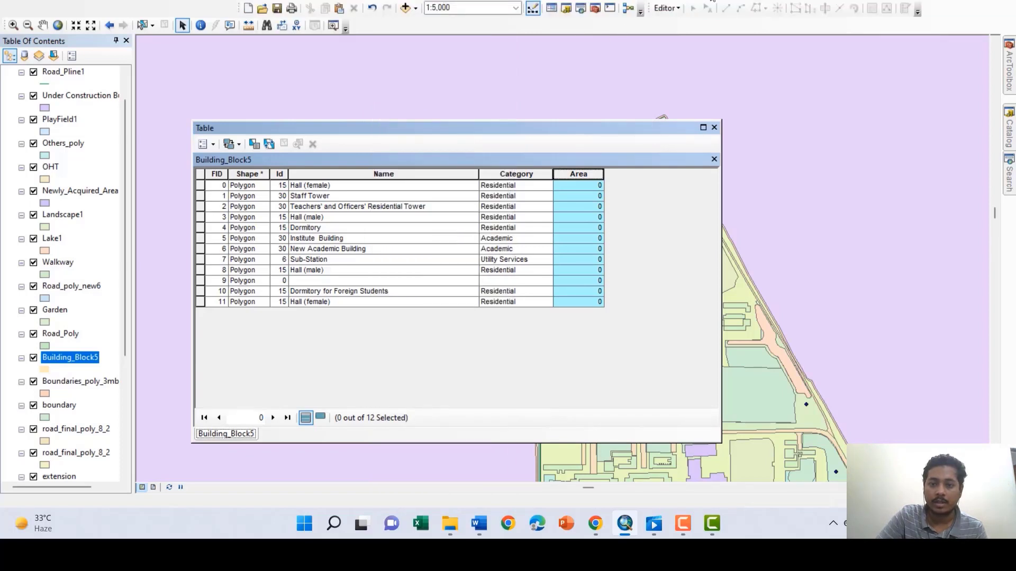
Start an edit session on the Building_Block5 layer's workspace
left_click(680, 12)
left_click(680, 13)
left_click(681, 14)
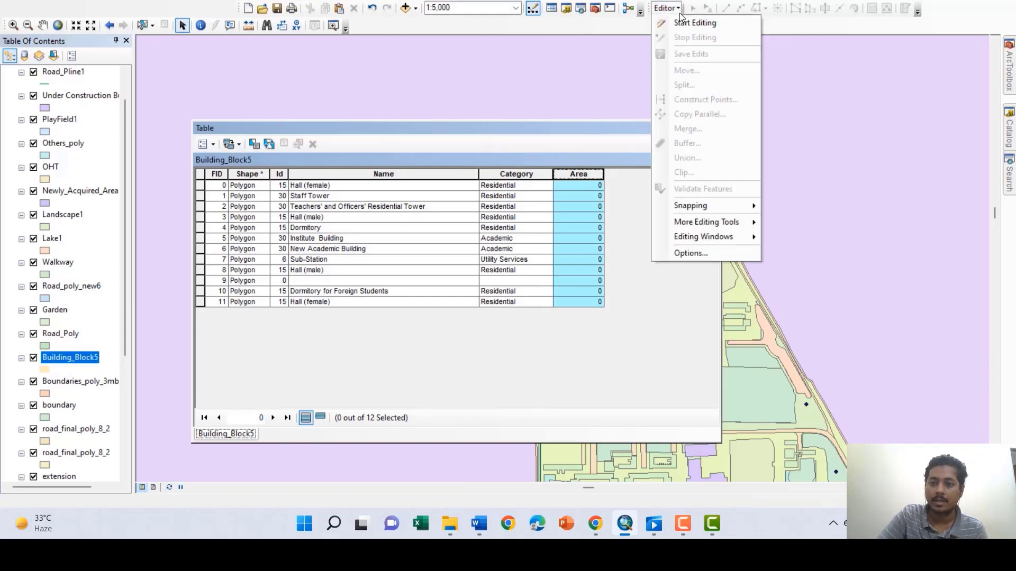
left_click(682, 22)
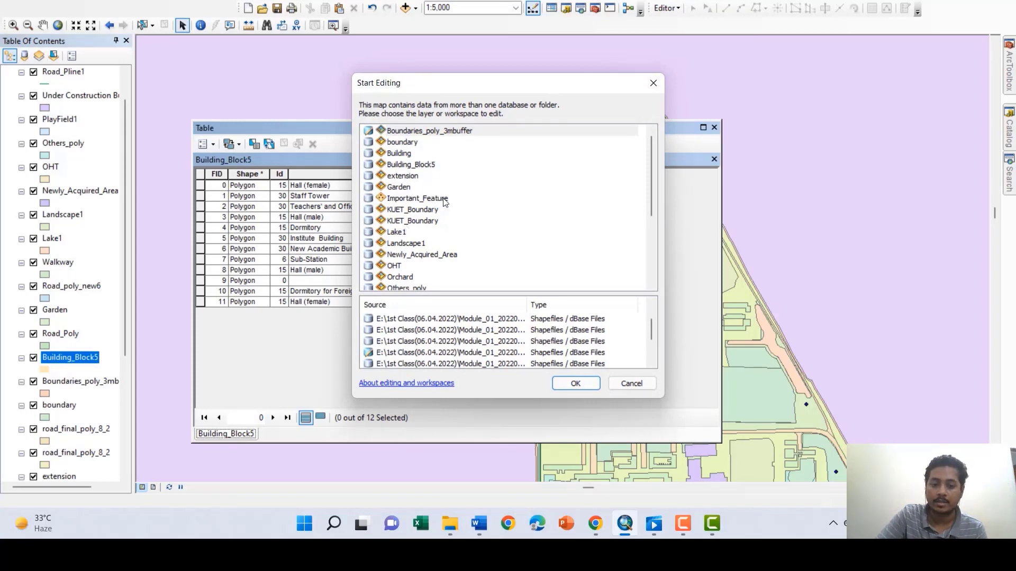
scroll(443, 203, "down", 1)
scroll(417, 223, "down", 1)
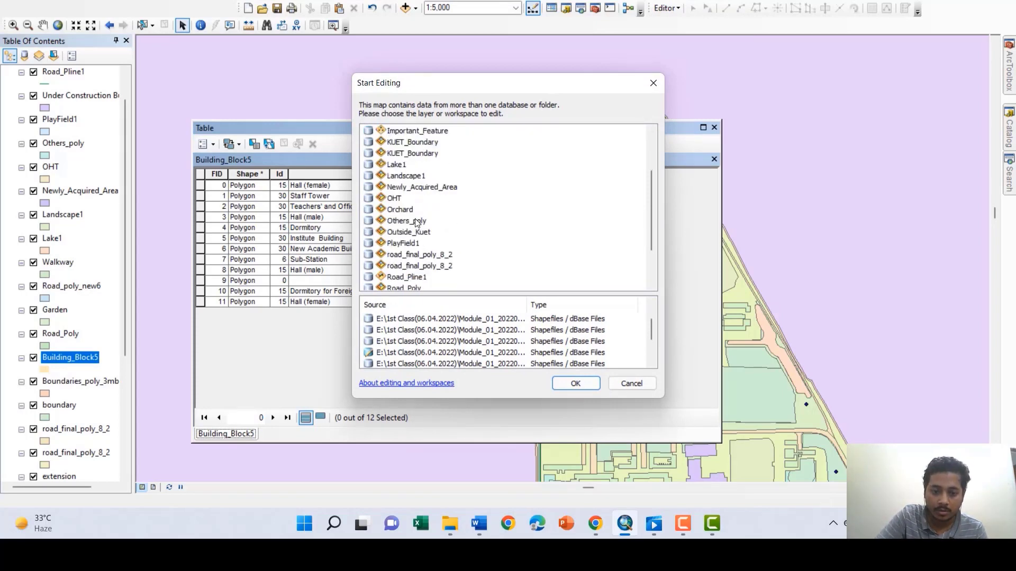
scroll(417, 230, "up", 2)
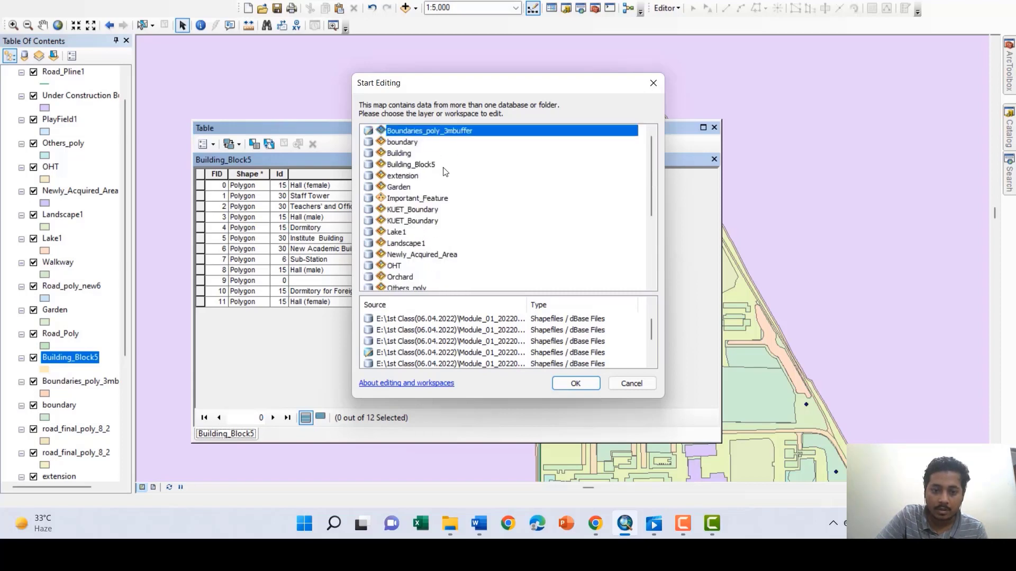
left_click(391, 166)
left_click(587, 382)
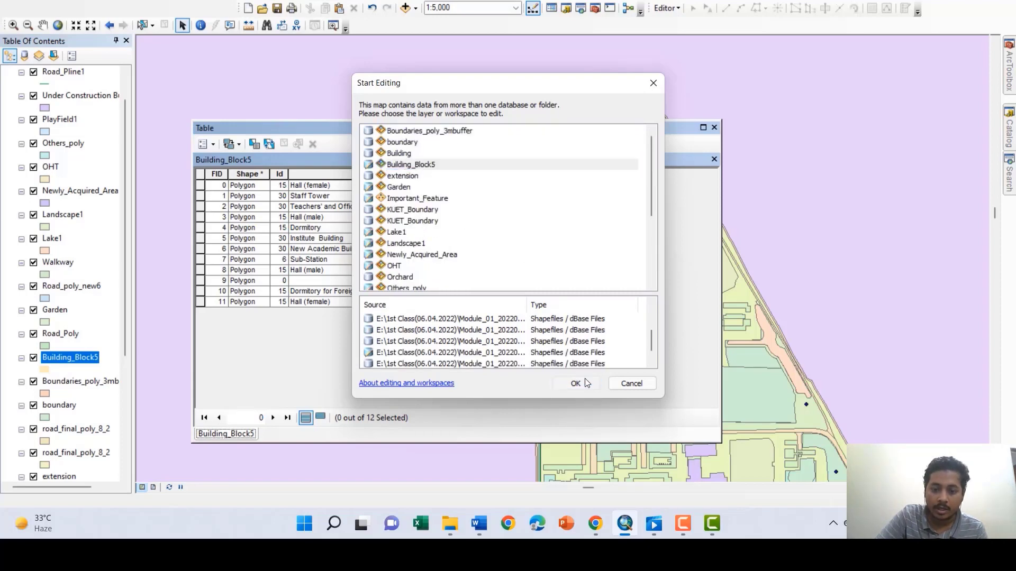
Enter an Area of 30000 for the first Hall (female) record and 40000 for Staff Tower
left_click(575, 185)
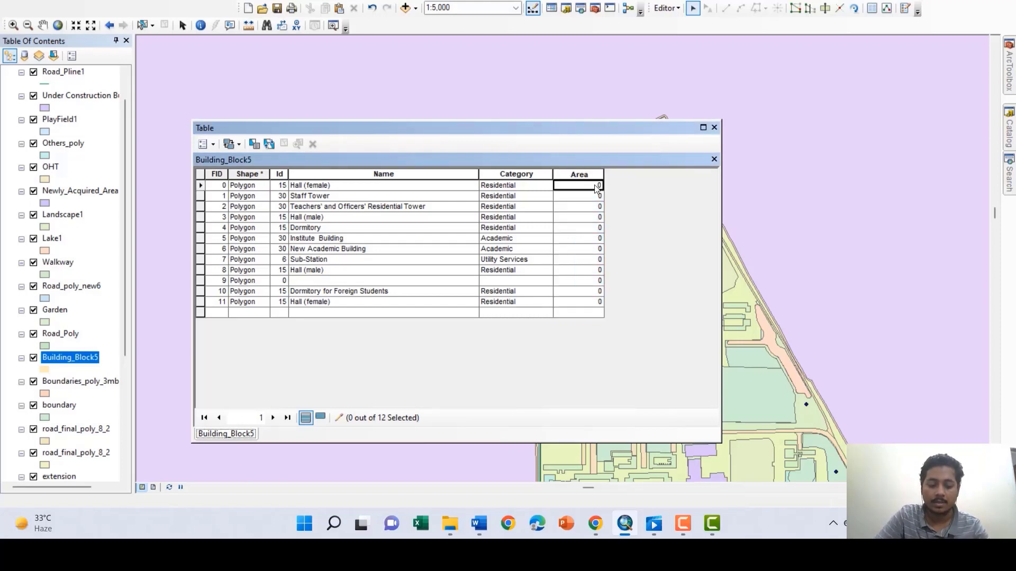
type("30000")
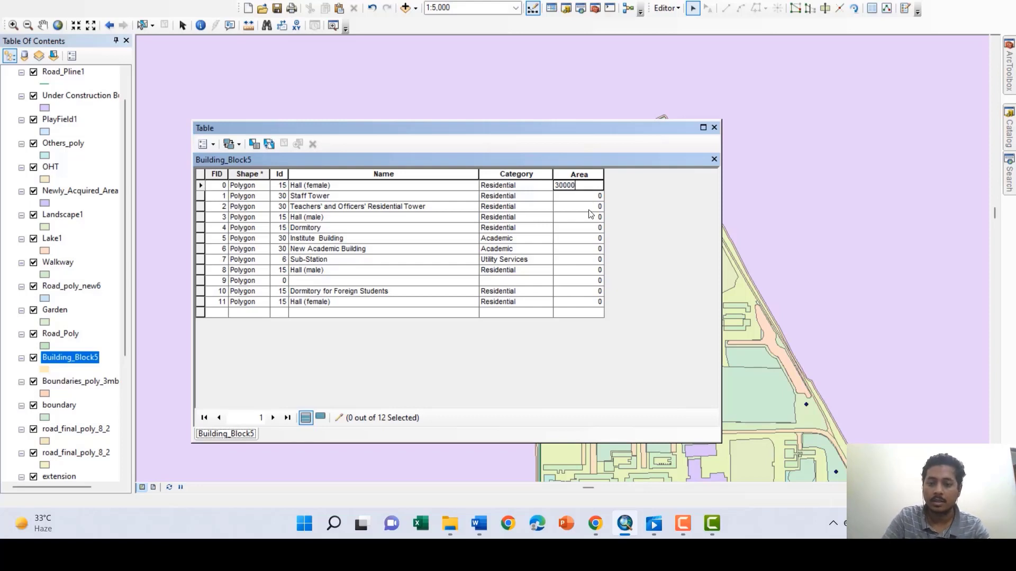
left_click(594, 197)
type("400000")
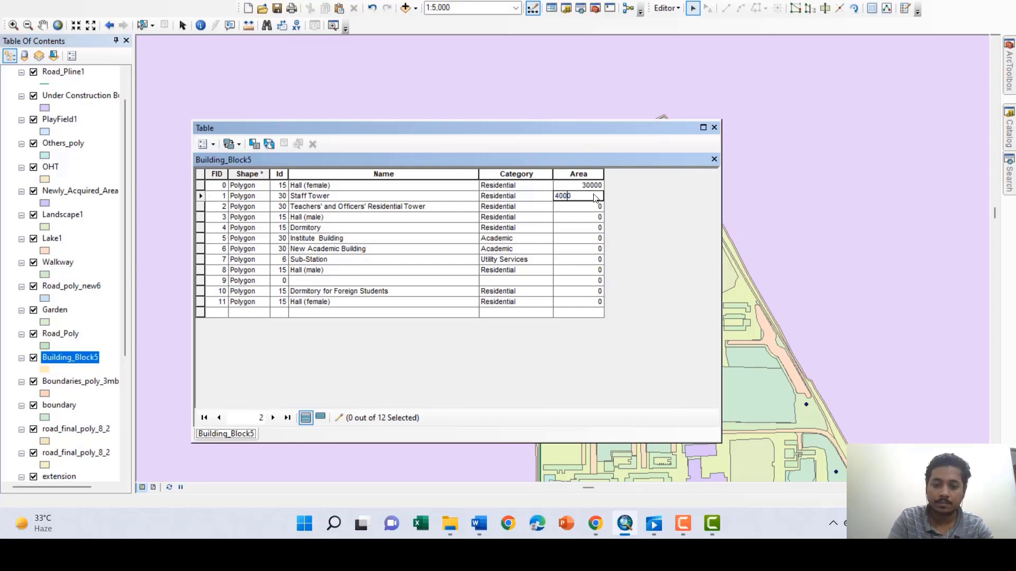
left_click(589, 229)
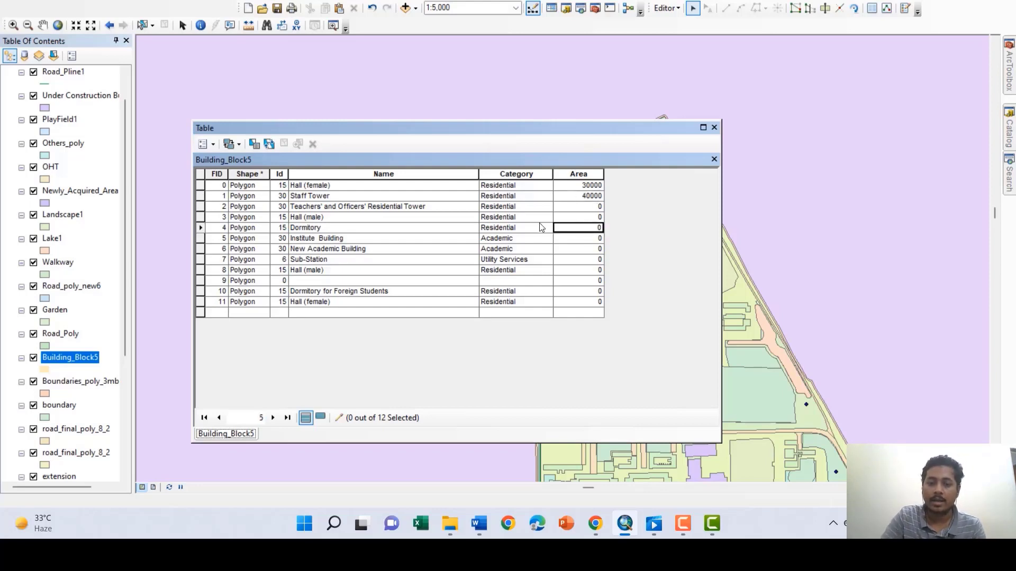
left_click(589, 174)
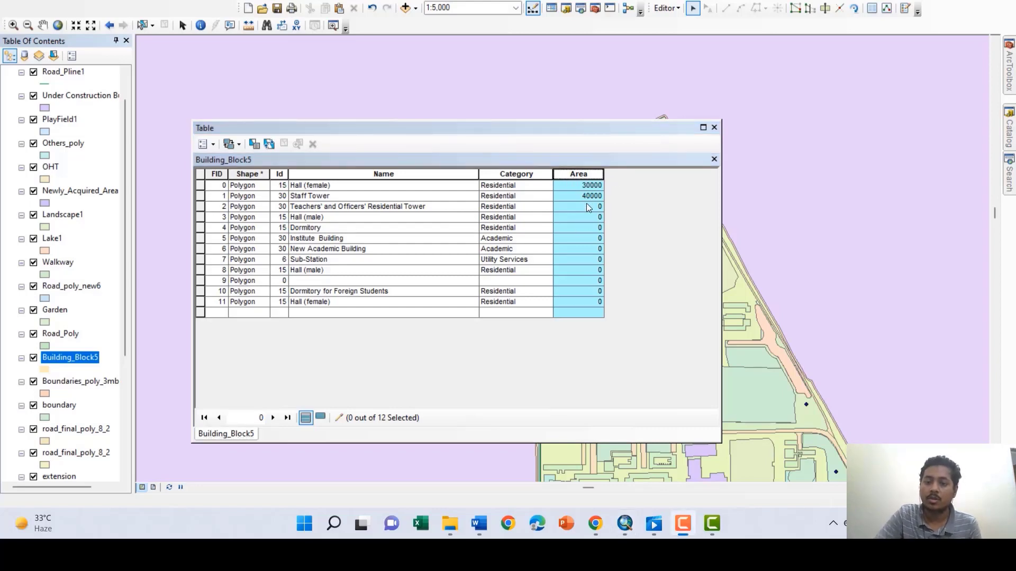
Stop the edit session without saving the Area edits
left_click(679, 9)
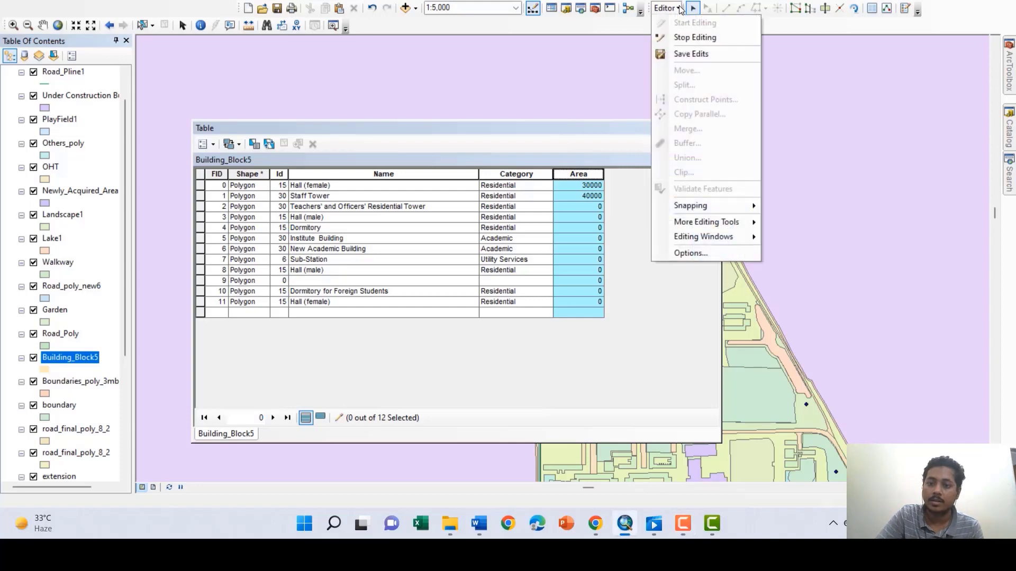
left_click(692, 38)
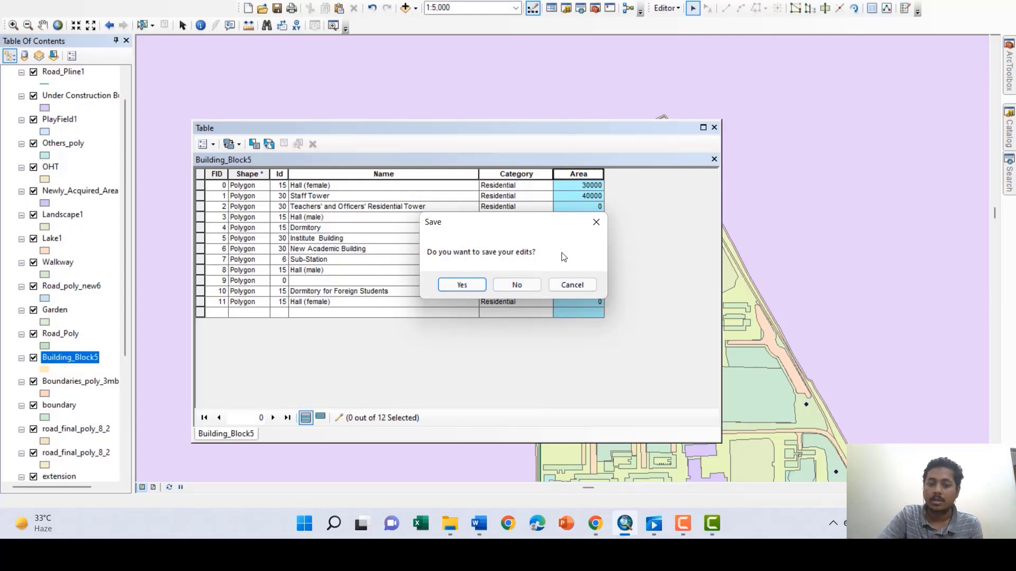
left_click(507, 283)
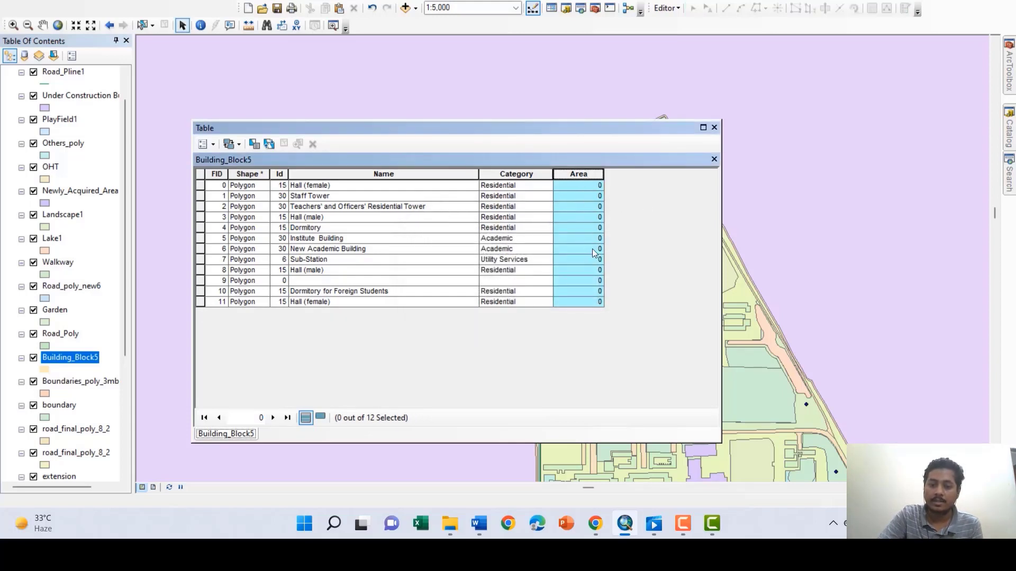
Delete the Area field from the Building_Block5 attribute table
left_click(592, 182)
left_click(511, 196)
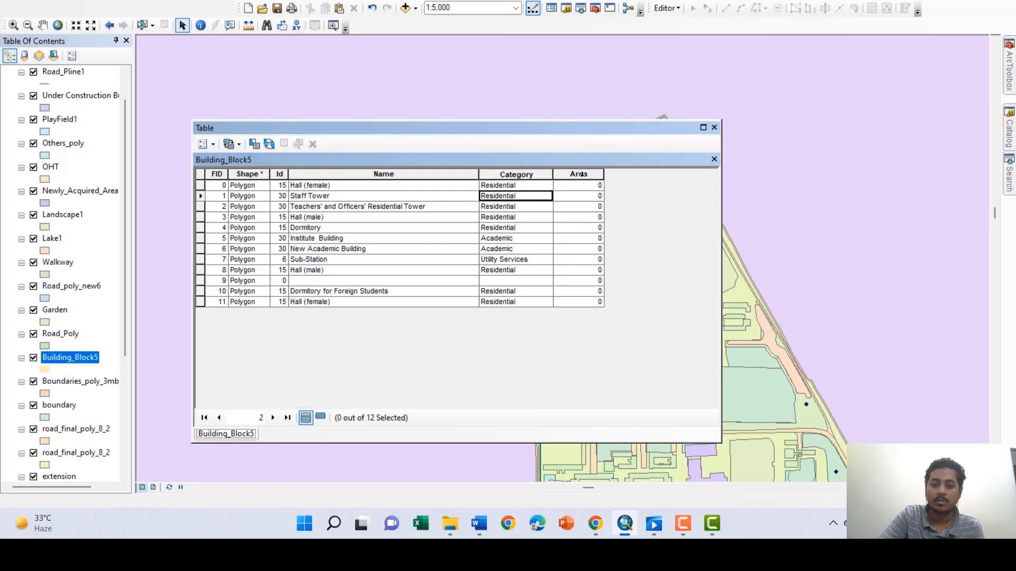
left_click(582, 175)
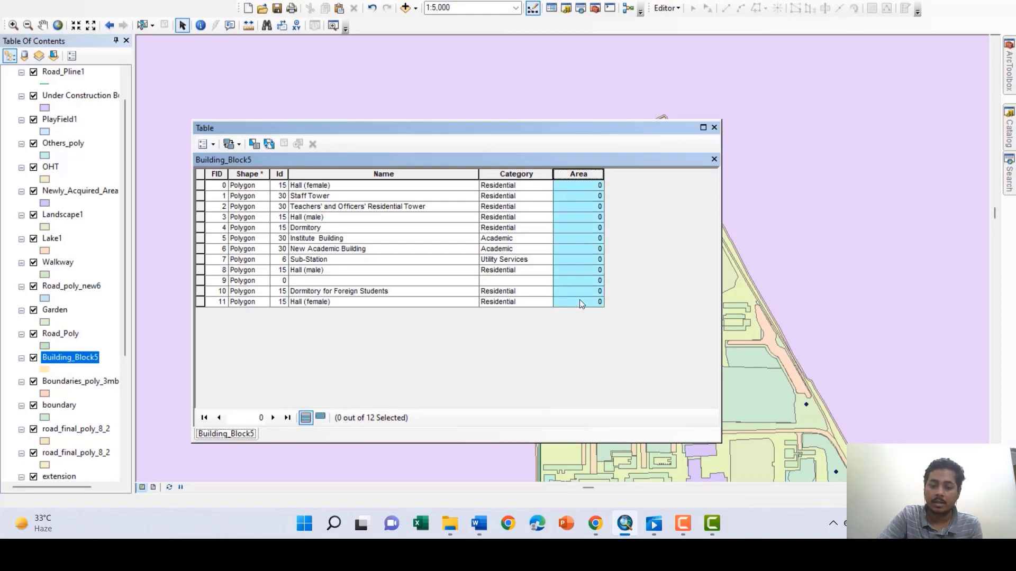
right_click(578, 186)
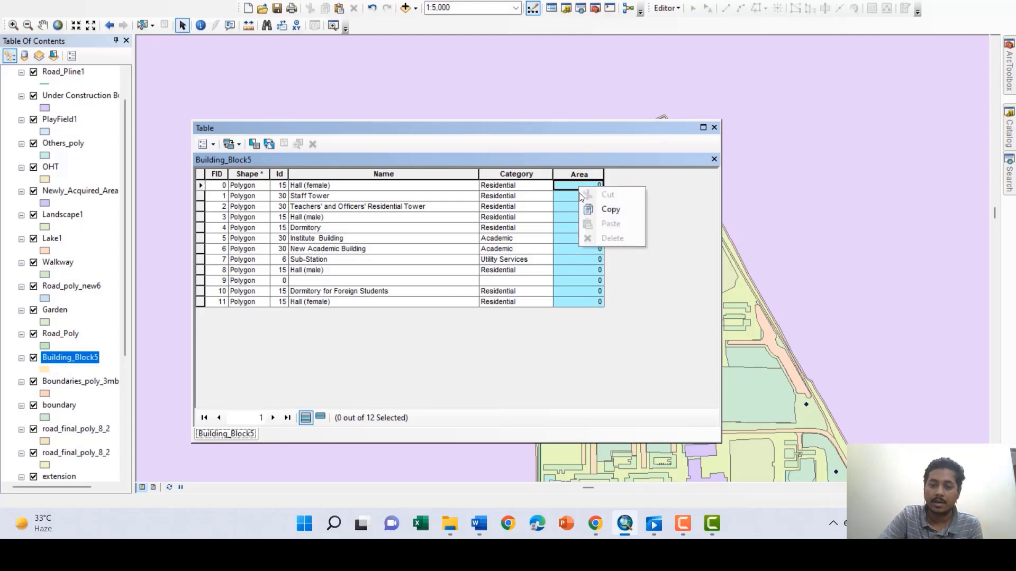
right_click(563, 177)
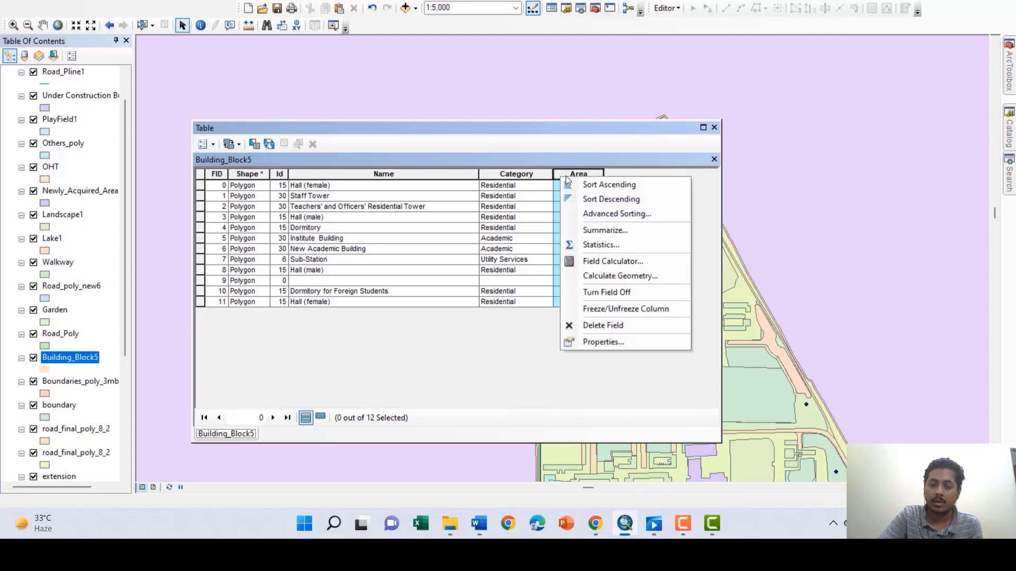
left_click(616, 328)
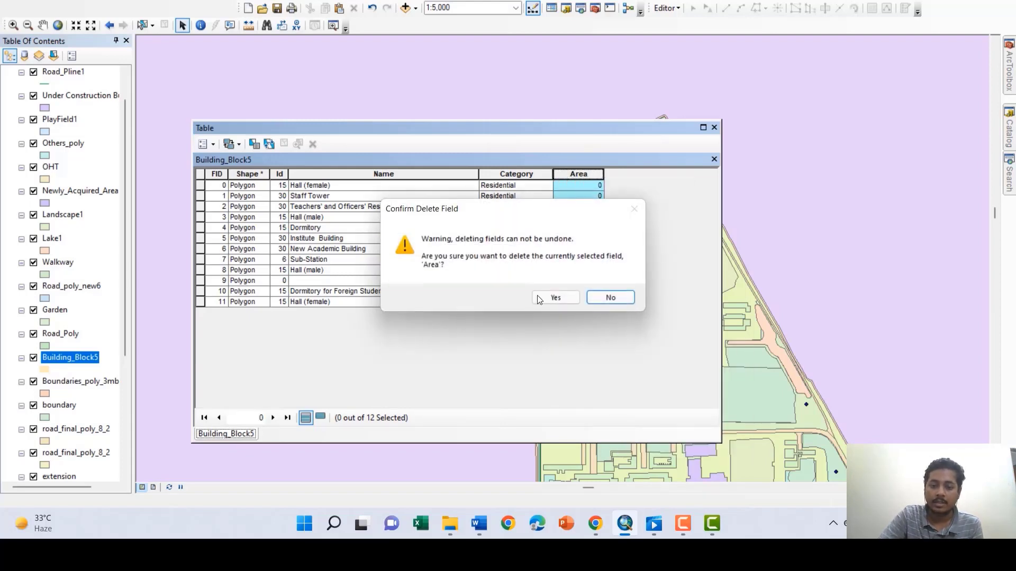
left_click(541, 299)
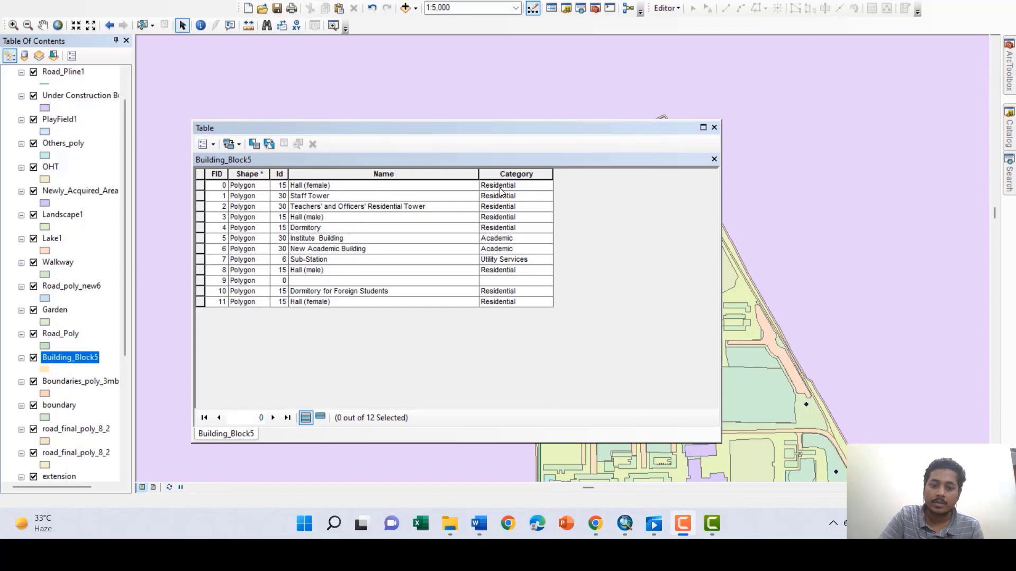
Open the Field Calculator for the Category field outside an edit session
left_click(526, 174)
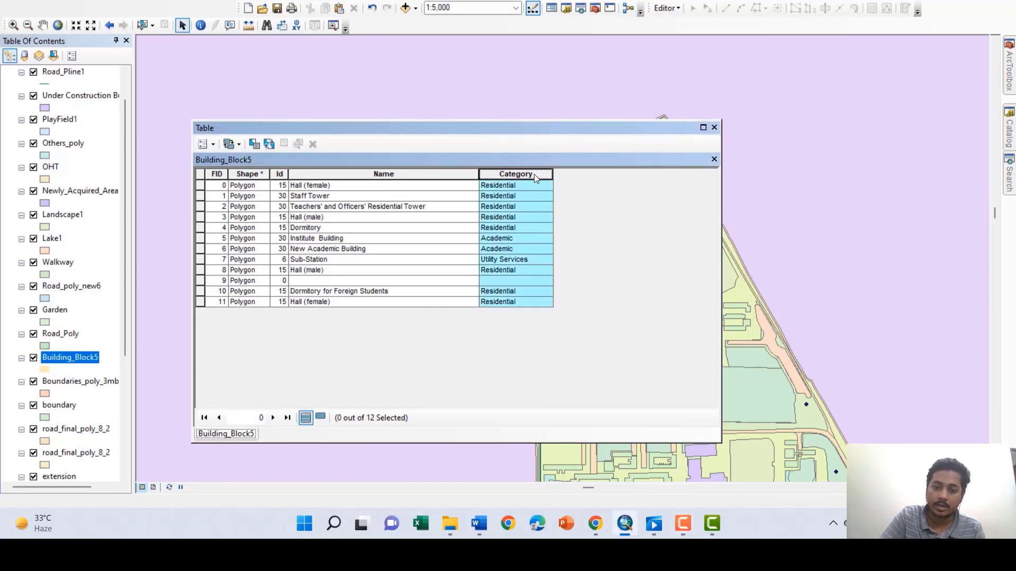
right_click(534, 173)
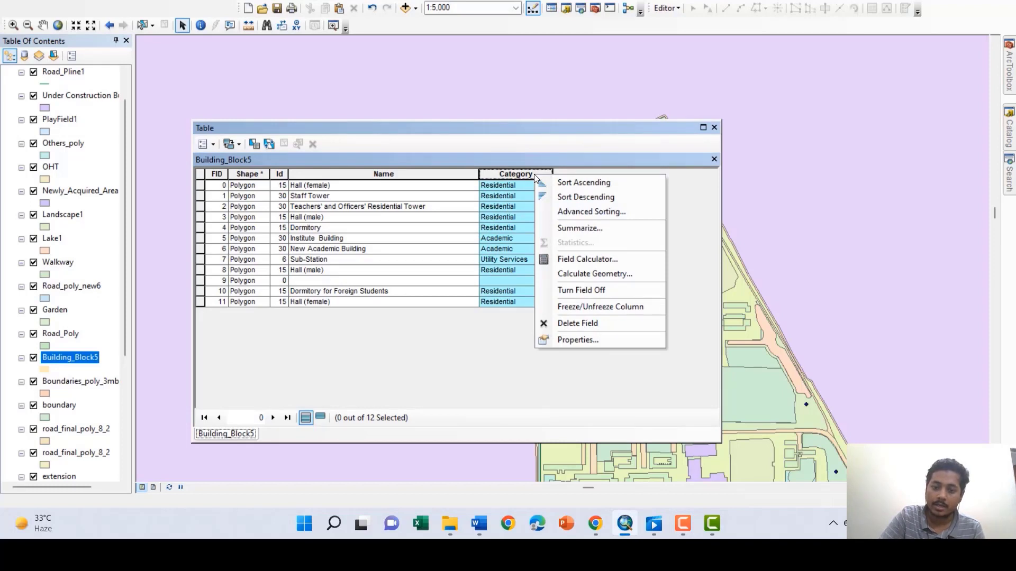
left_click(567, 261)
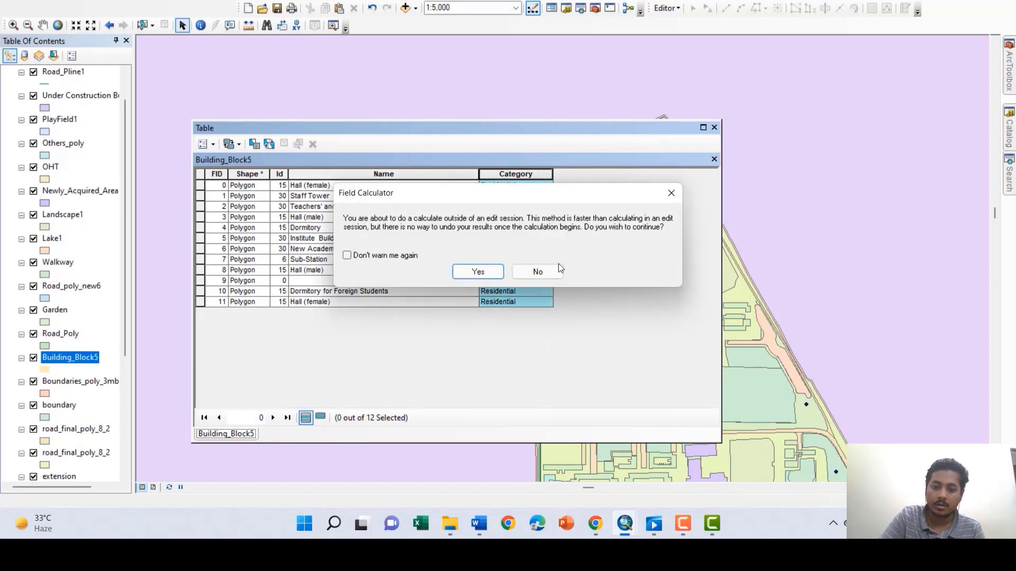
left_click(469, 269)
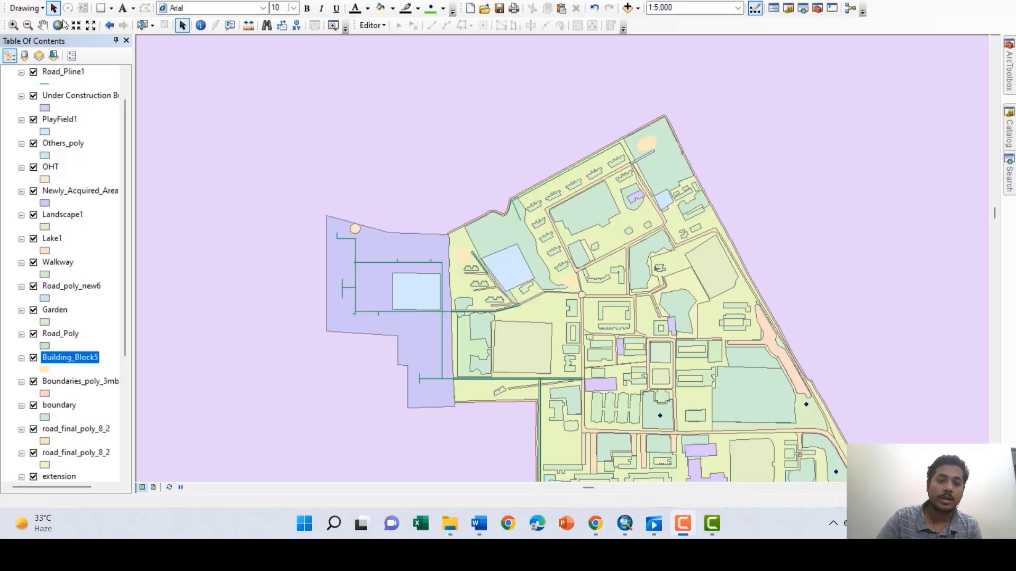
Draw a rectangle graphic in the empty area northwest of the campus and shift it slightly
right_click(913, 16)
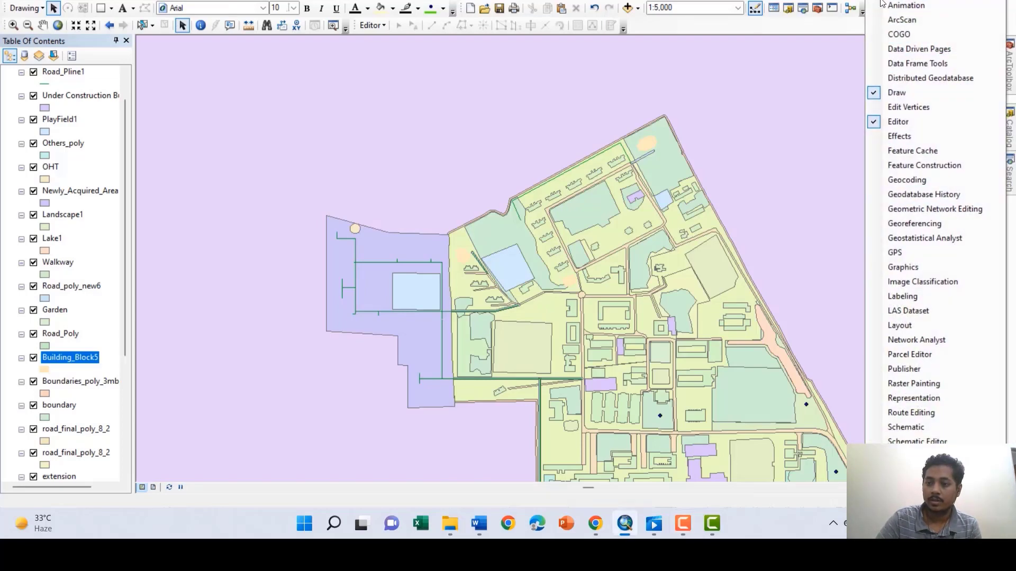
right_click(851, 29)
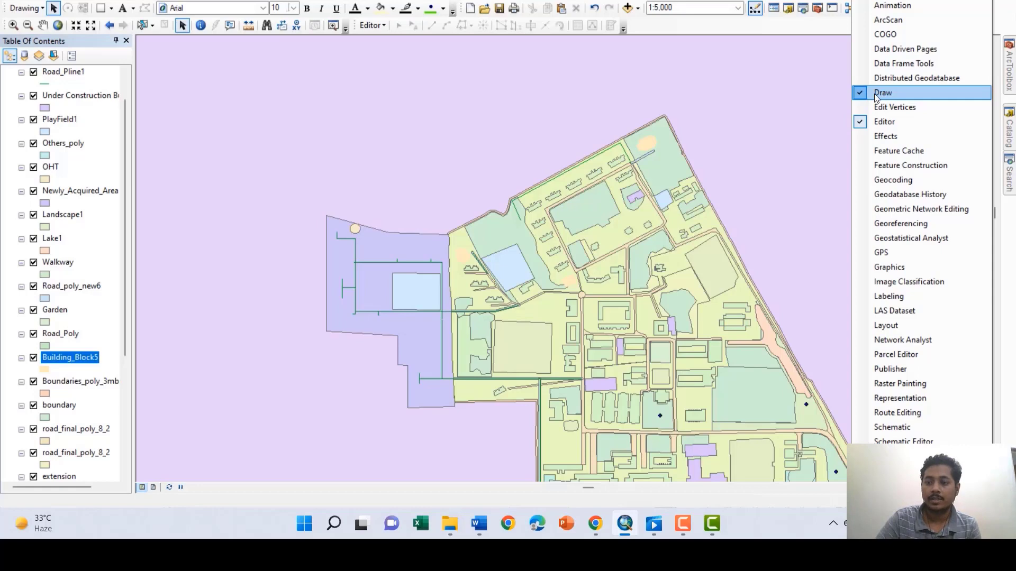
left_click(173, 68)
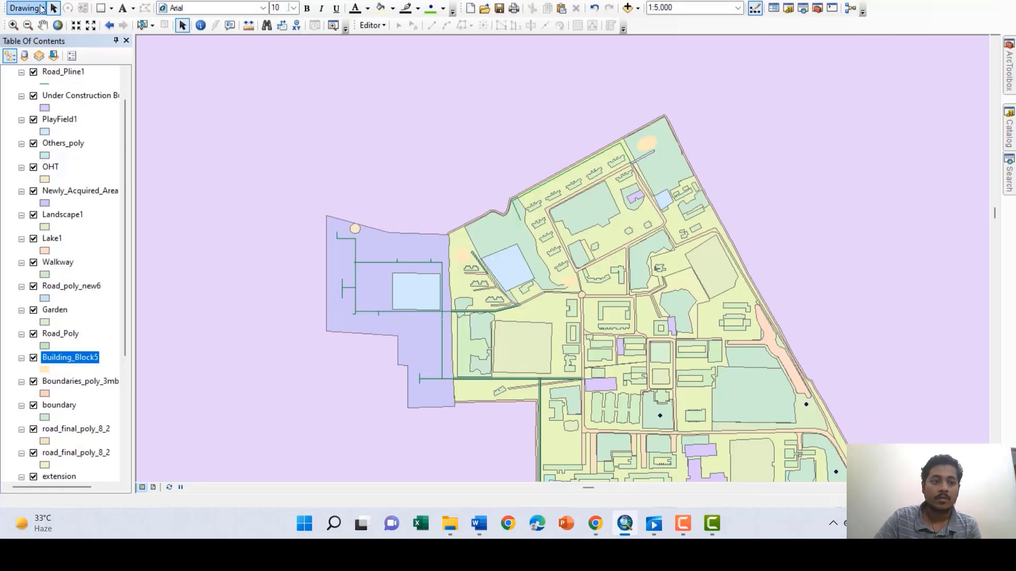
left_click(101, 9)
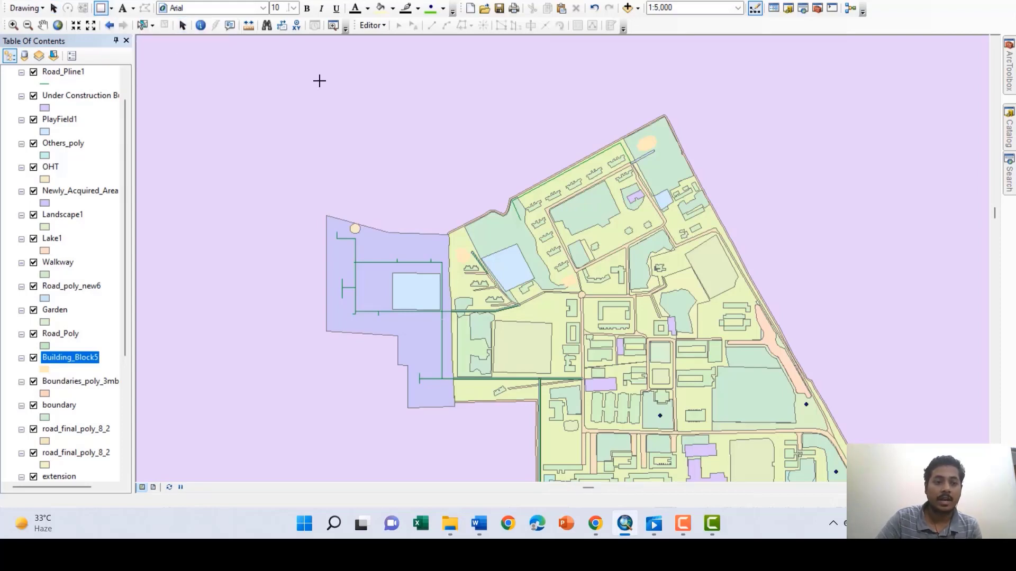
left_click_drag(312, 69, 412, 162)
mouse_move(375, 113)
left_mouse_down()
mouse_move(478, 108)
mouse_move(290, 130)
mouse_move(410, 114)
mouse_move(383, 106)
left_mouse_up()
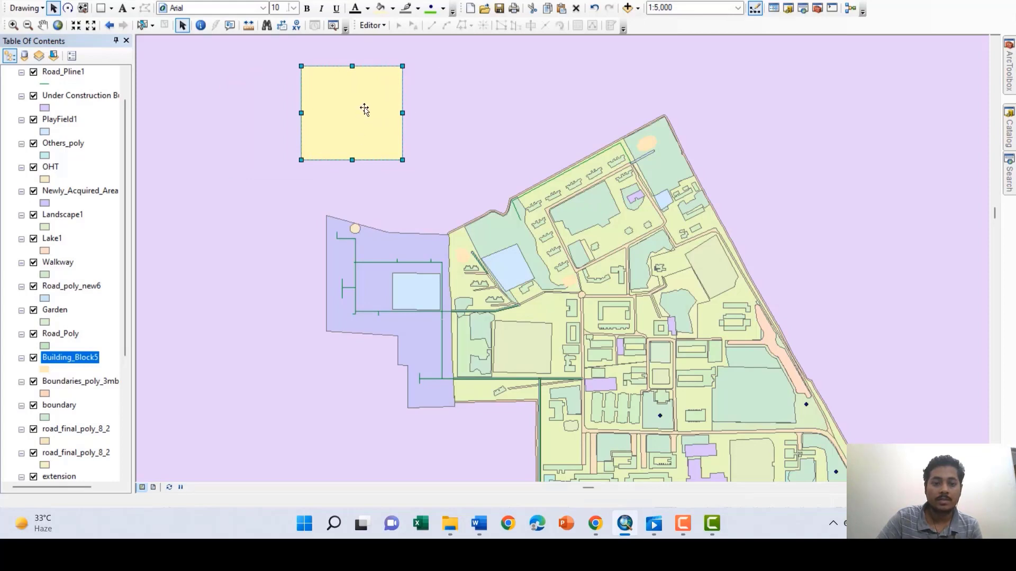
Convert the selected rectangle graphic to a polygon feature using the data frame's coordinate system, and add it to the map as a layer
left_click(40, 9)
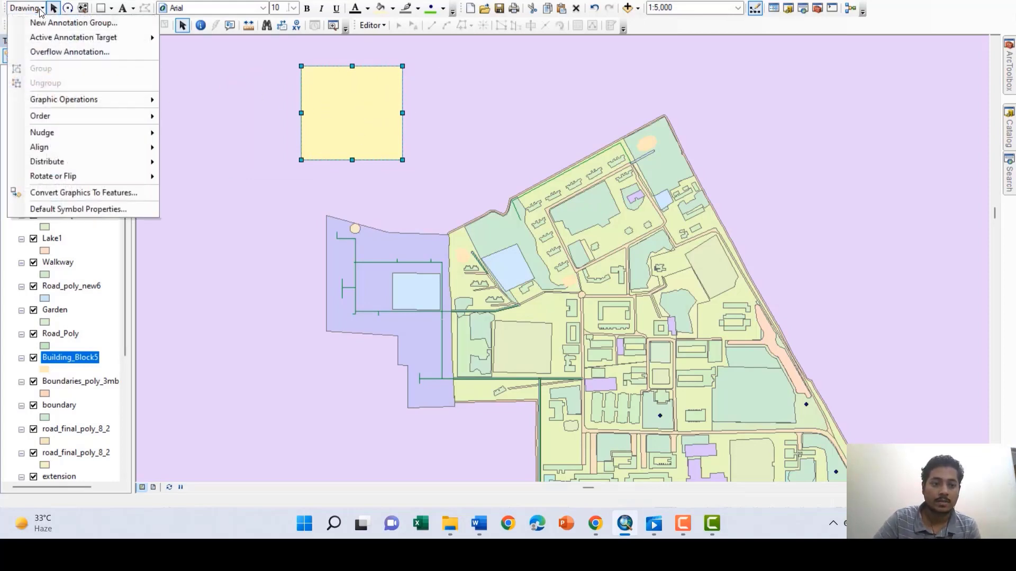
left_click(42, 9)
left_click(43, 9)
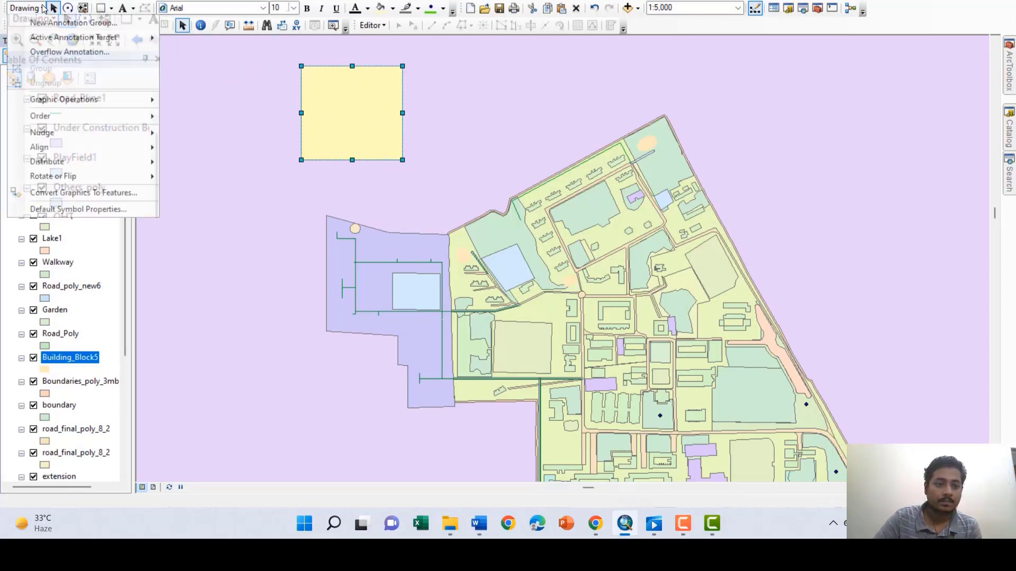
left_click(87, 193)
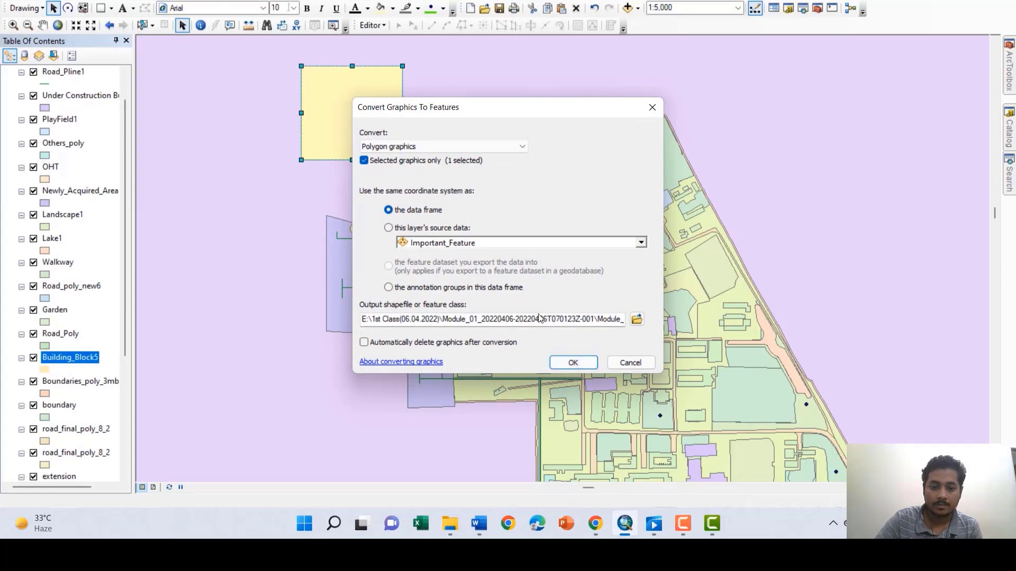
left_click(563, 362)
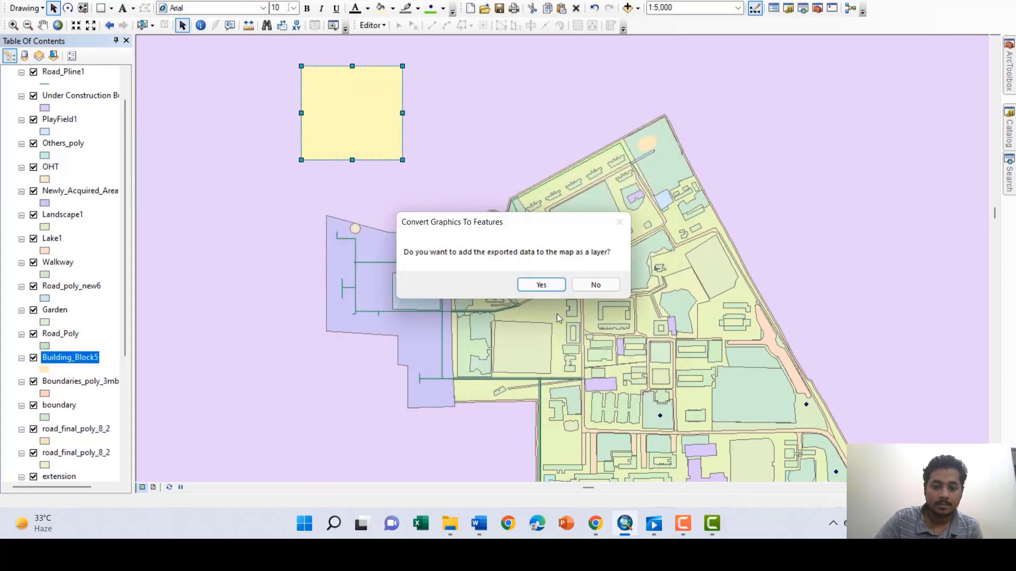
left_click(522, 286)
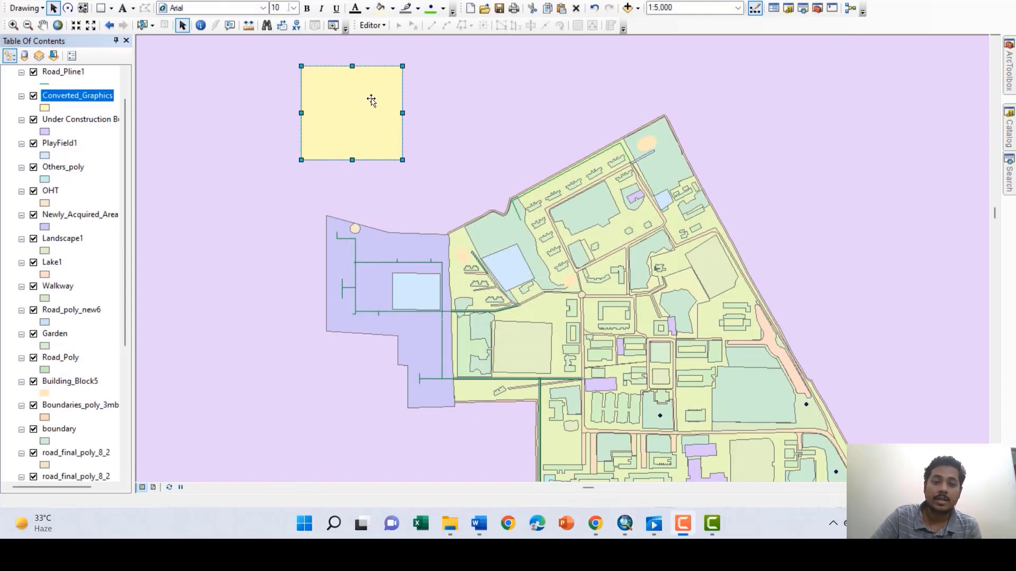
left_click(271, 103)
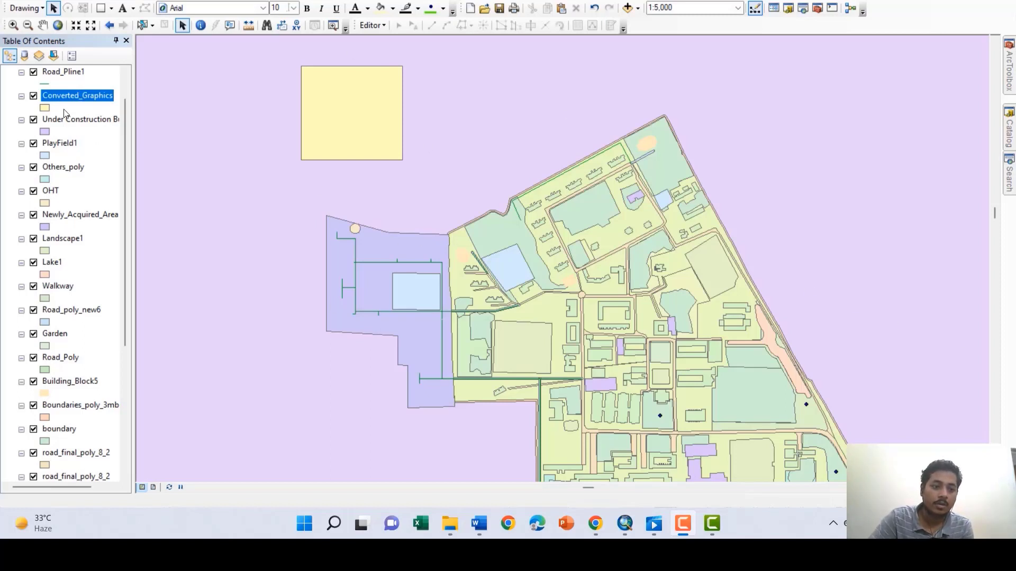
Open the layer properties of Converted_Graphics and change its layer name to rech
right_click(78, 98)
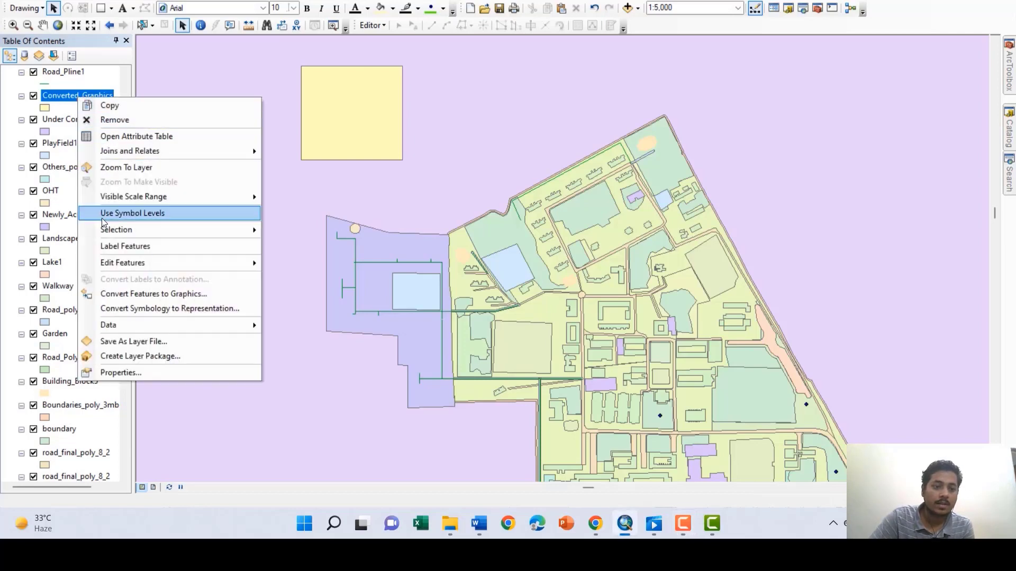
left_click(118, 372)
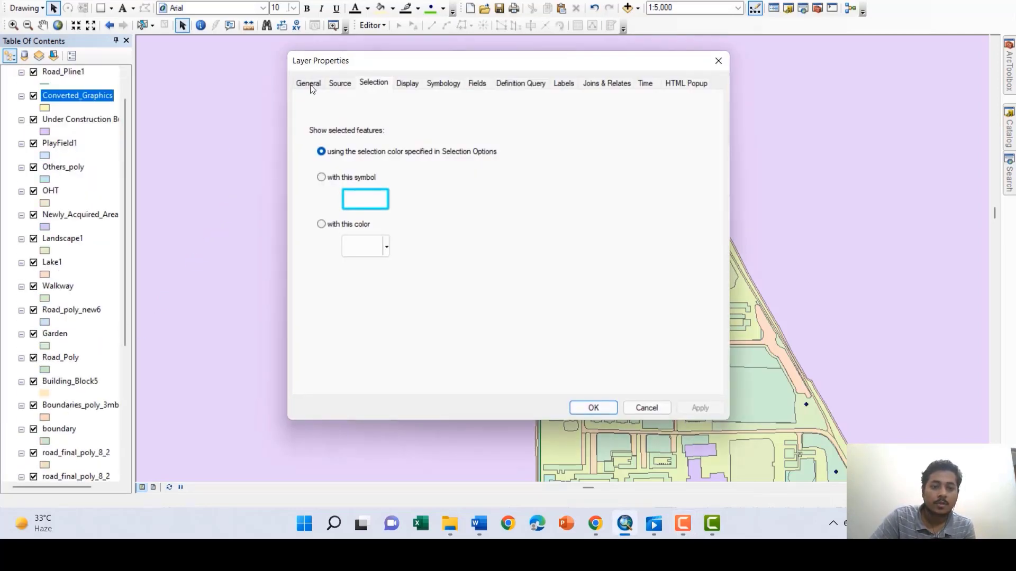
left_click(308, 84)
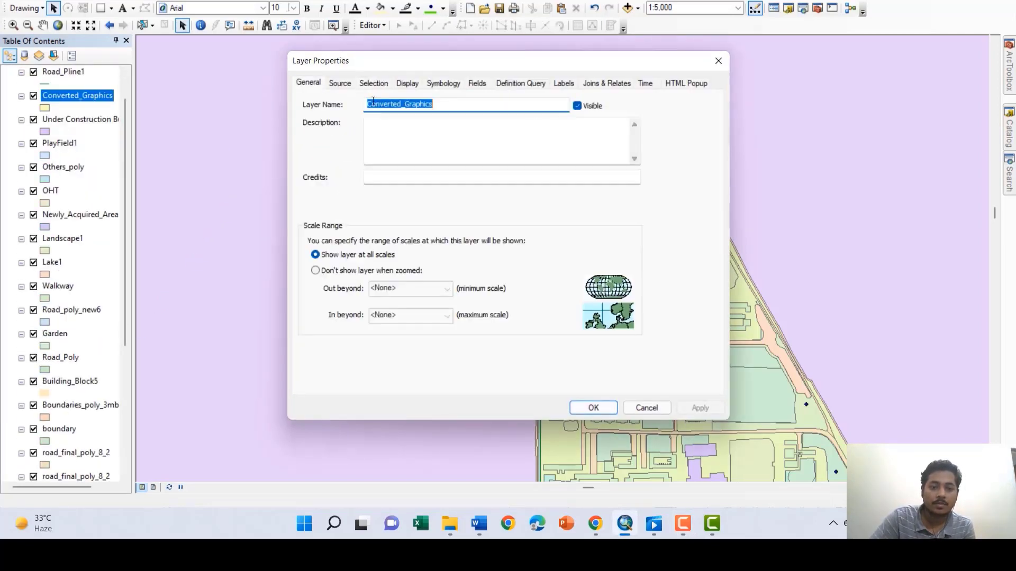
left_click_drag(451, 105, 364, 106)
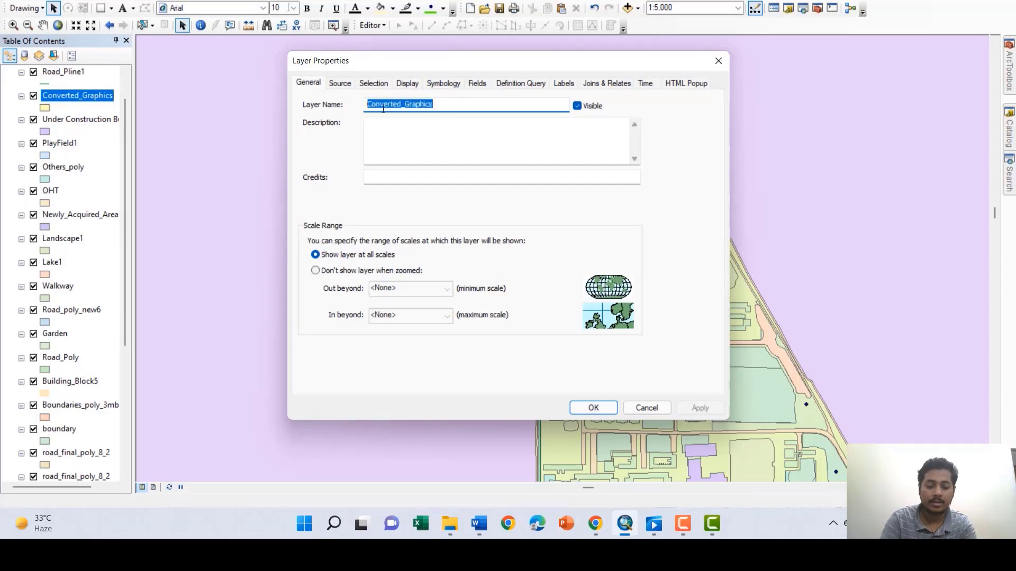
type("rech")
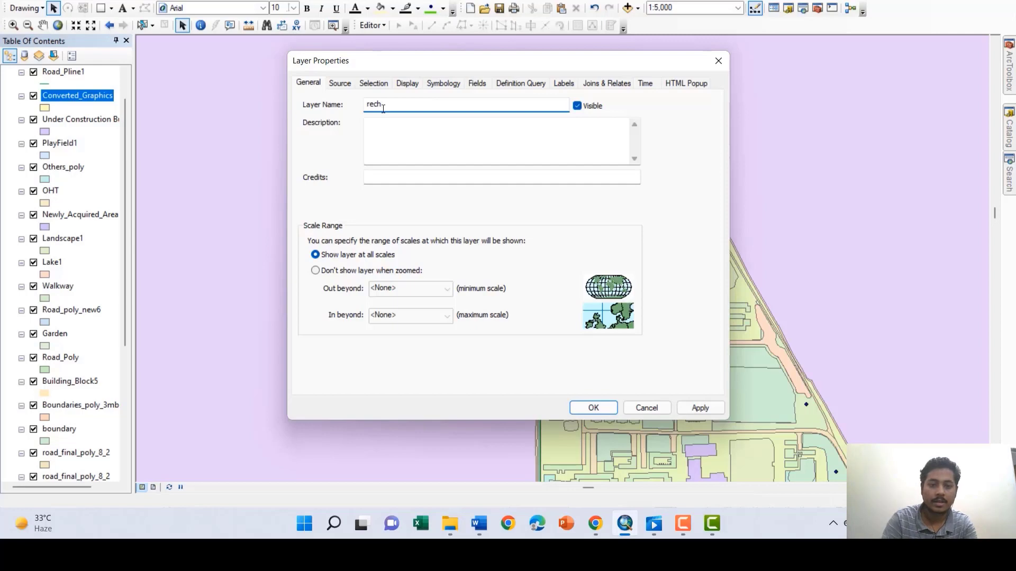
Give the converted rectangle layer the ESRI Blue preset as its single symbol and apply the layer property changes
left_click(340, 86)
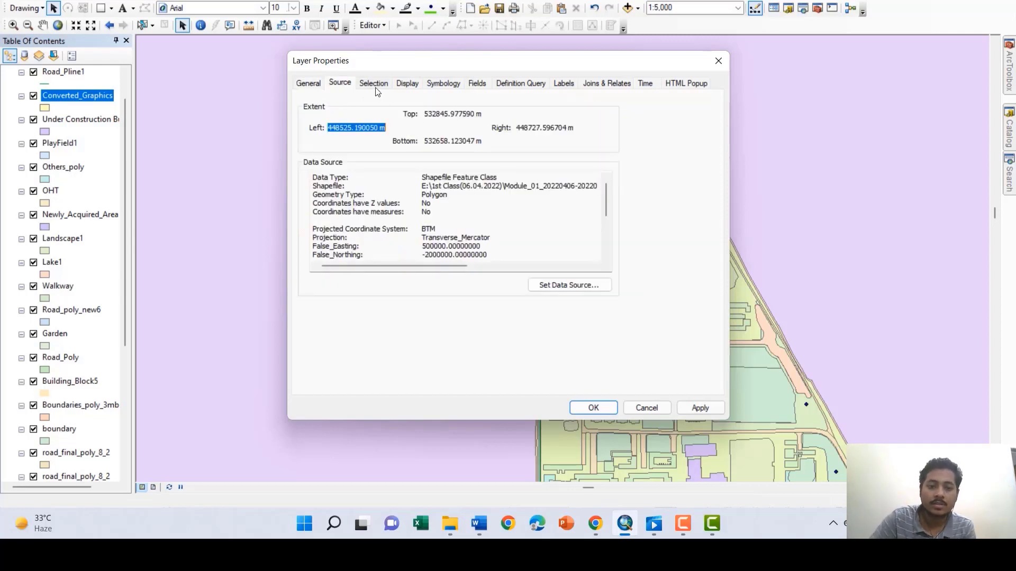
left_click(444, 85)
left_click(464, 148)
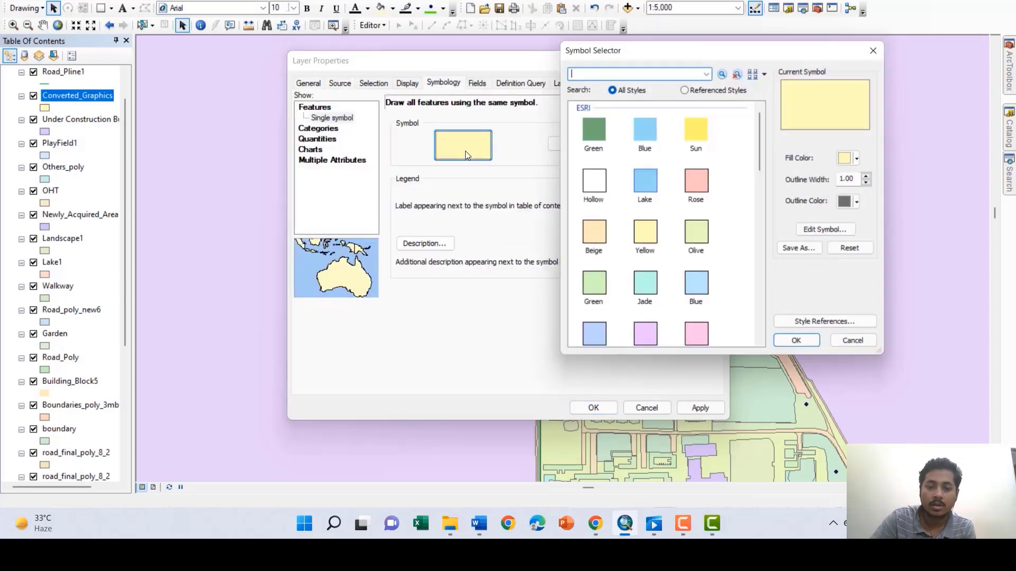
left_click(643, 131)
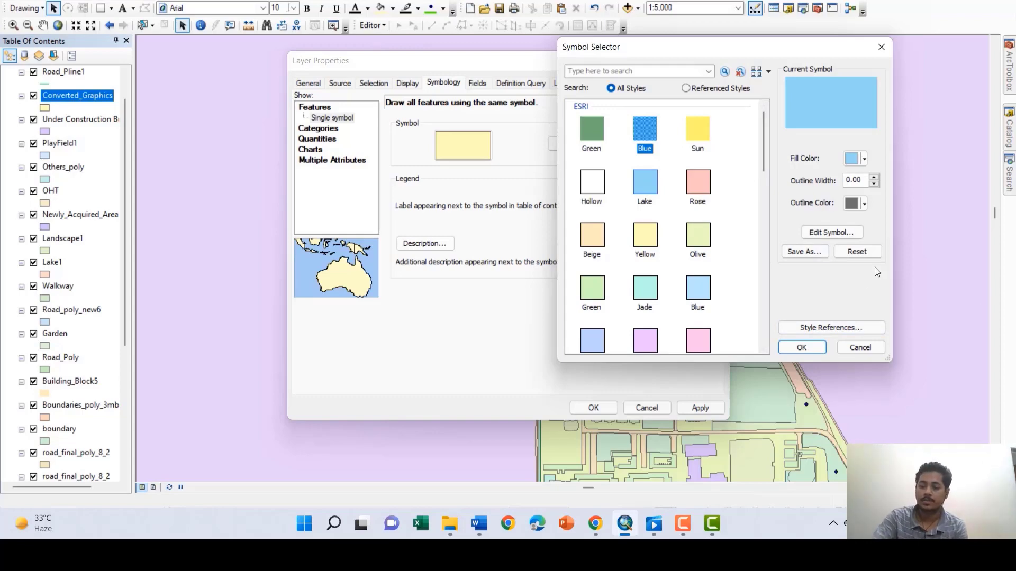
left_click(802, 348)
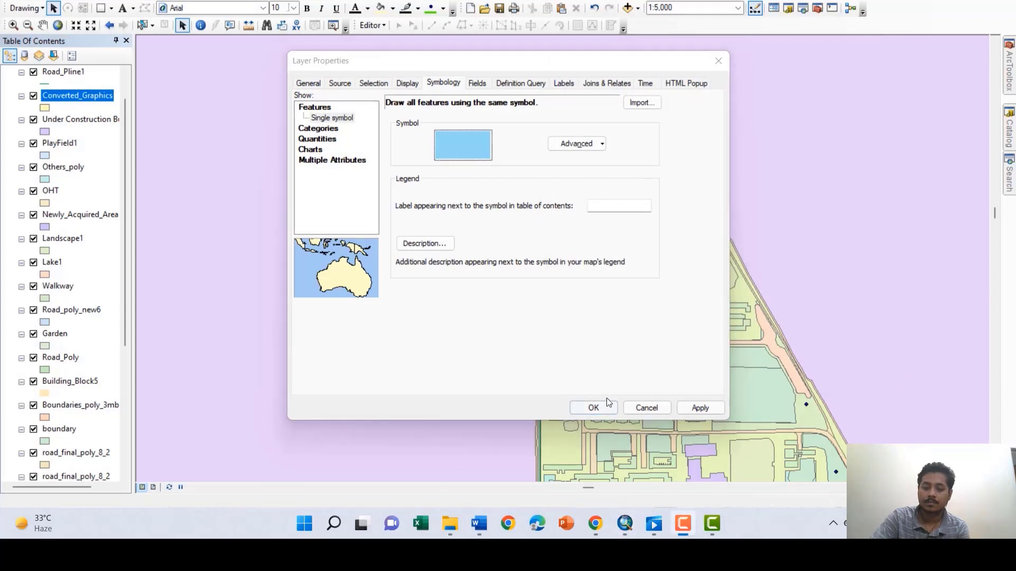
left_click(594, 408)
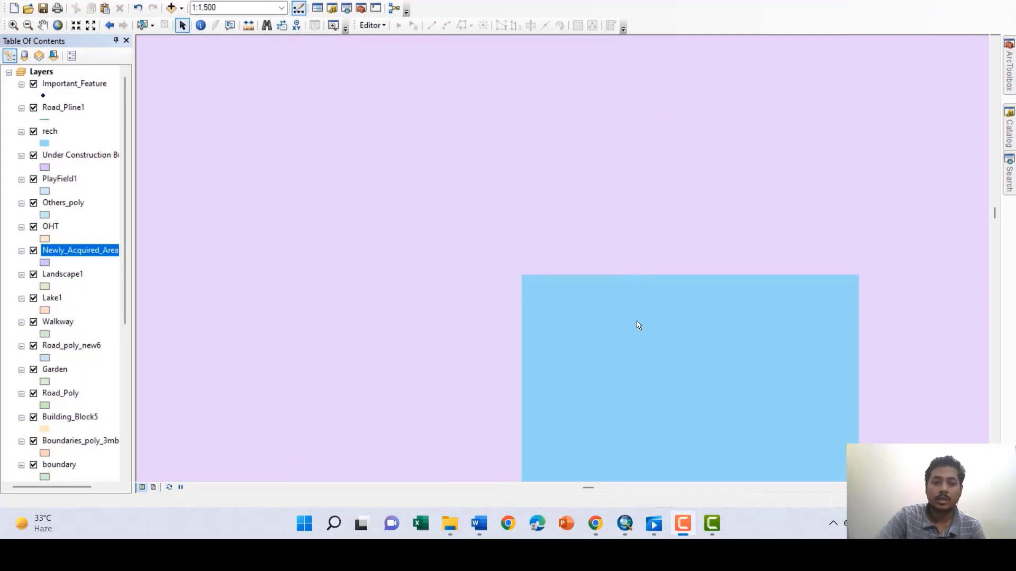
Zoom to the extent of the Newly_Acquired_Area layer, and zoom out to view the whole campus together with the blue rectangle
scroll(494, 152, "down", 2)
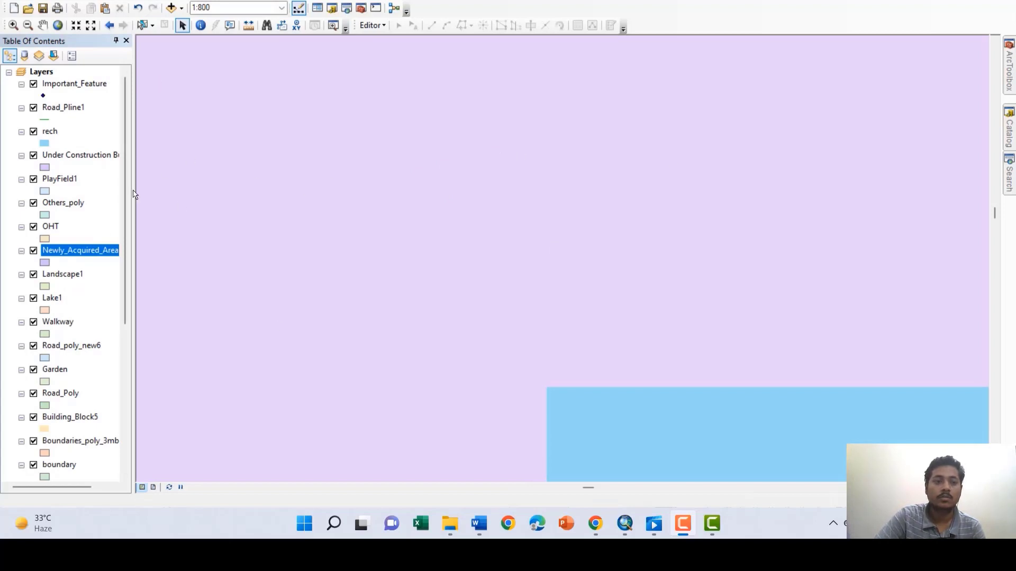
right_click(93, 254)
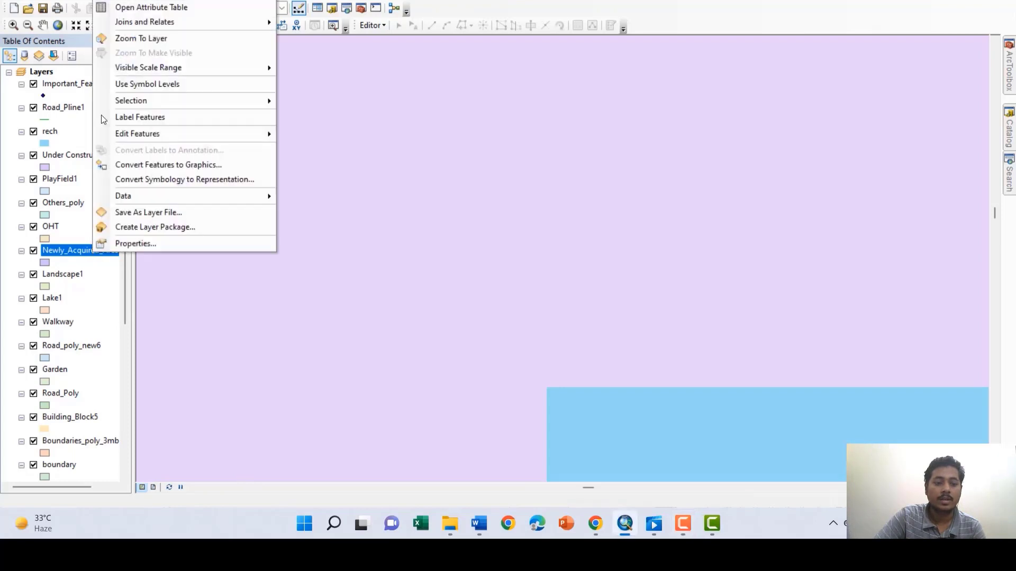
left_click(132, 43)
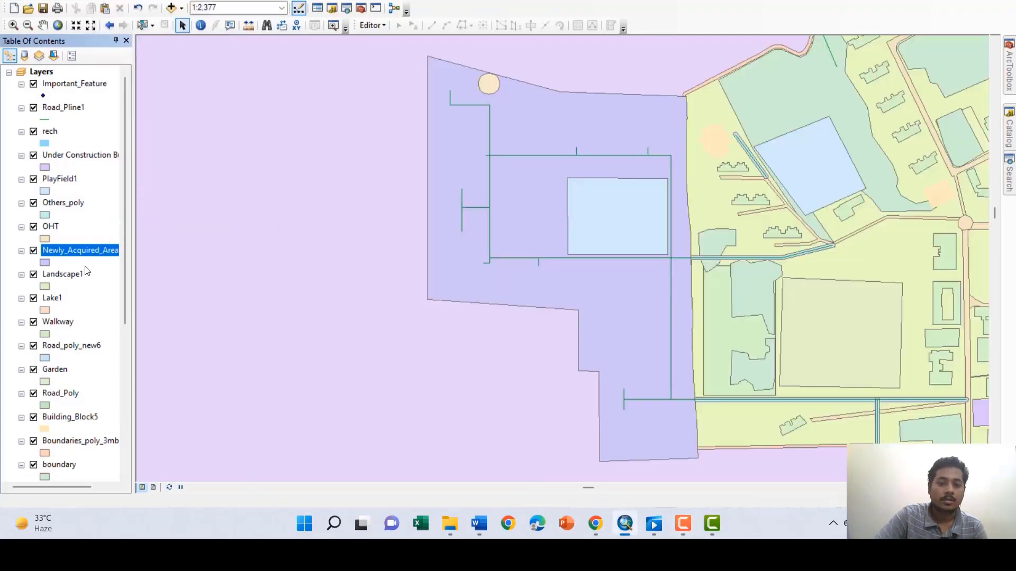
right_click(90, 247)
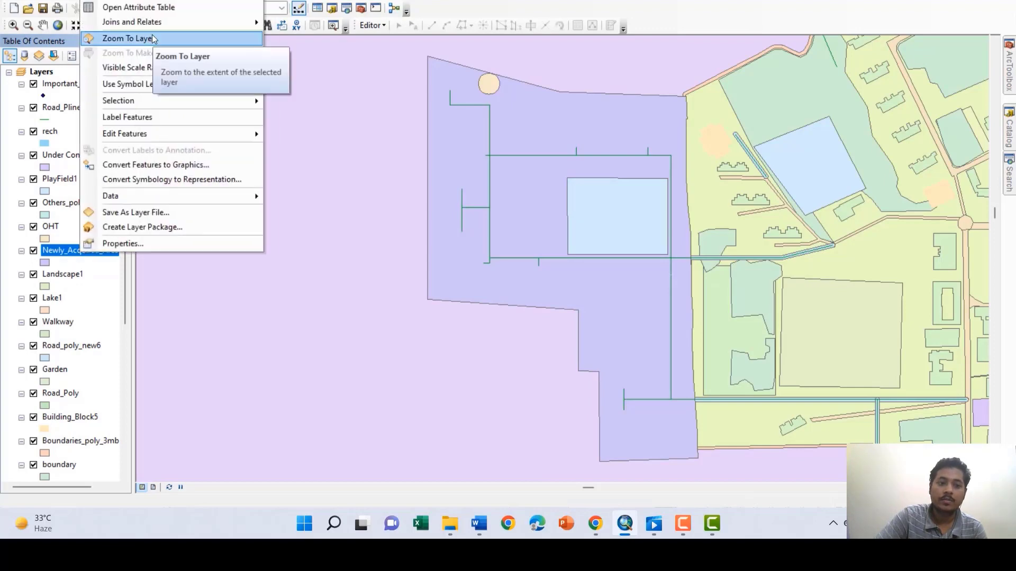
left_click(153, 38)
scroll(735, 193, "down", 3)
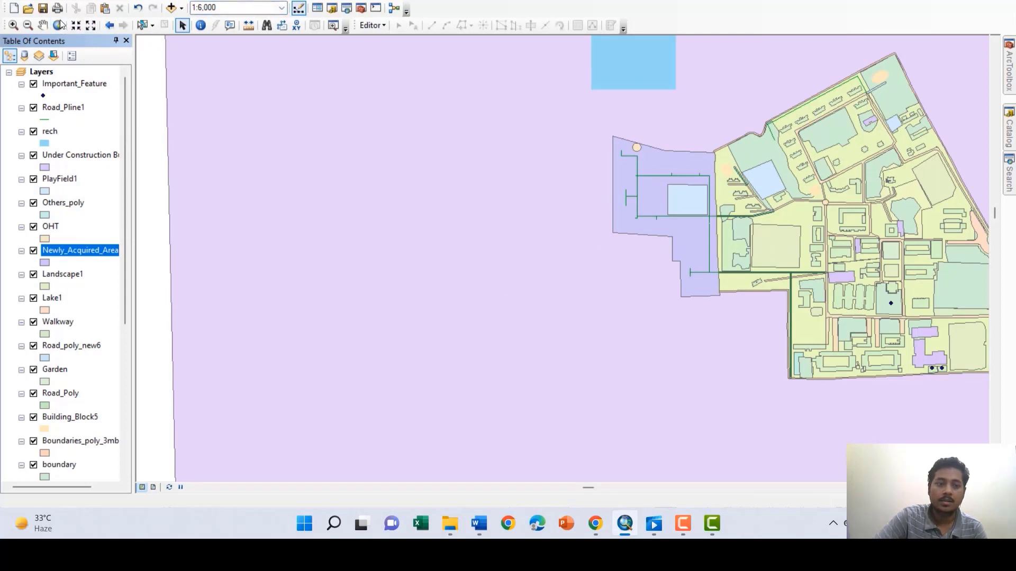
left_click(28, 26)
scroll(395, 157, "up", 2)
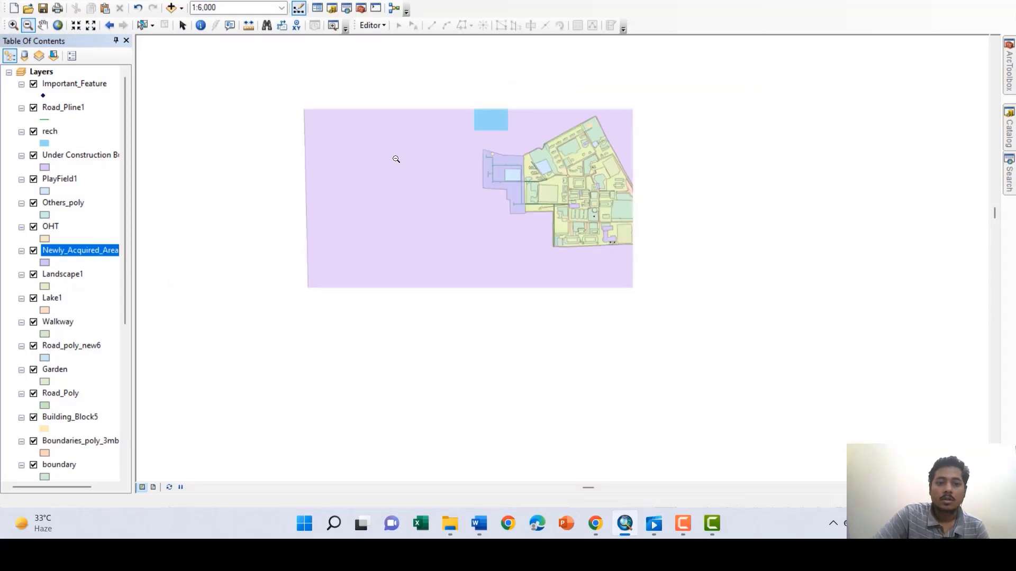
scroll(665, 158, "down", 1)
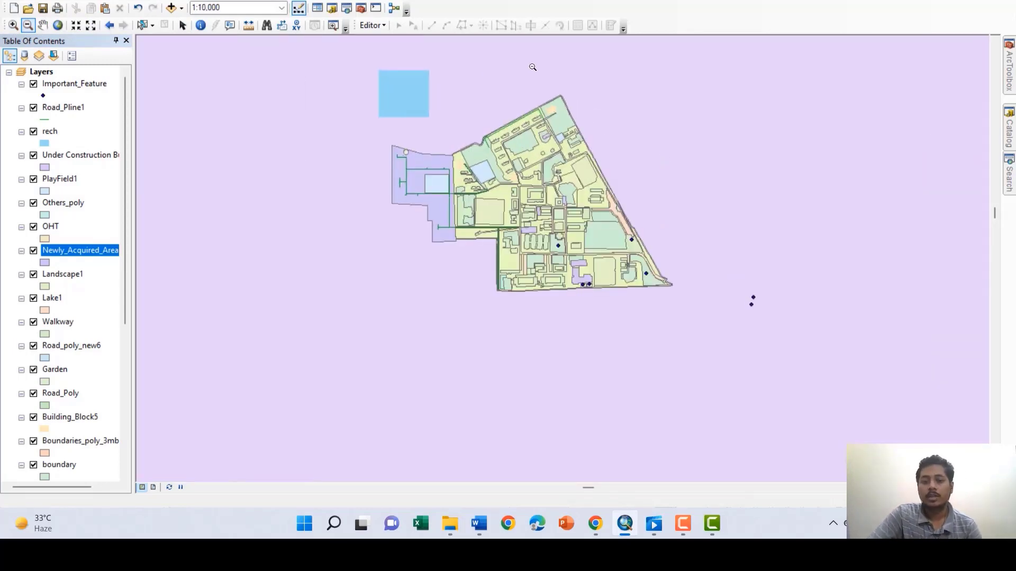
scroll(556, 74, "down", 1)
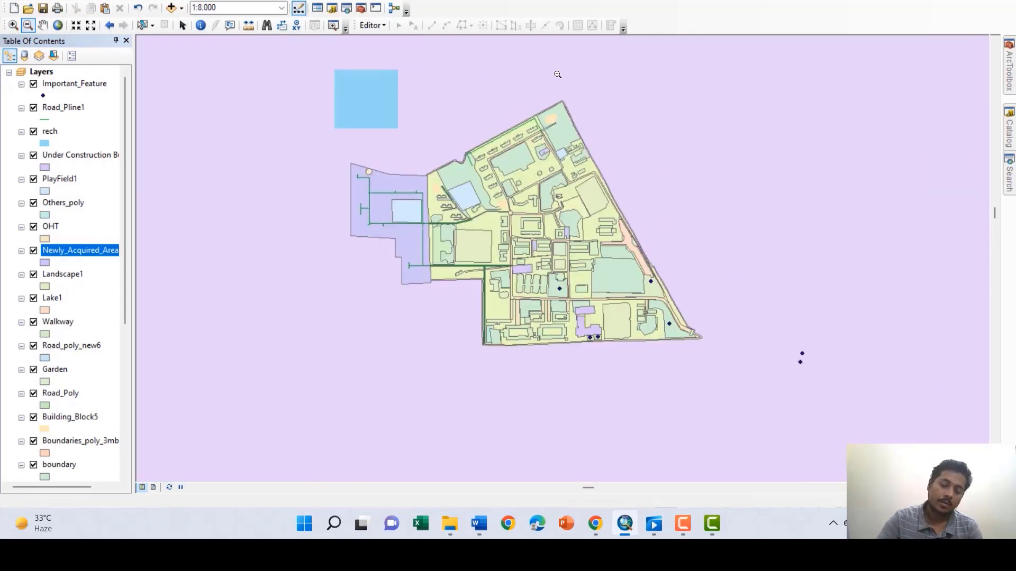